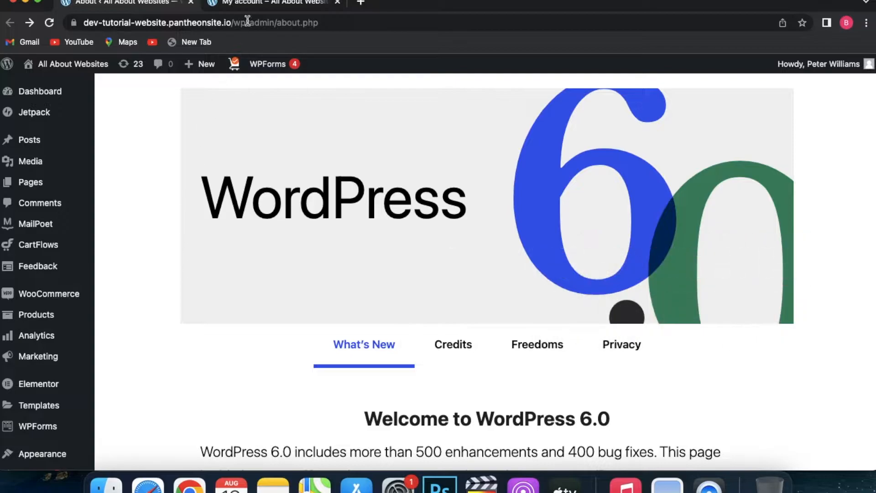
# Look over the store's live My Account page, from its banner down to the account navigation list
pyautogui.click(262, 4)
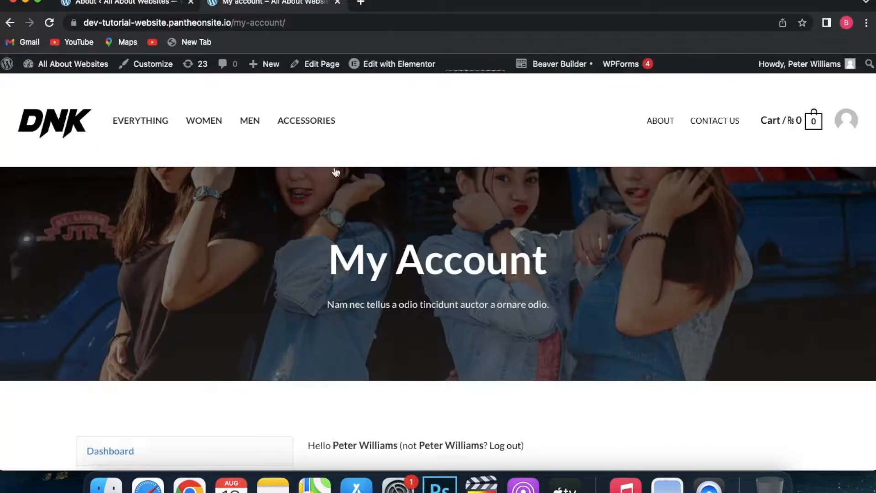
pyautogui.scroll(-1, 388, 288)
pyautogui.scroll(-2, 388, 287)
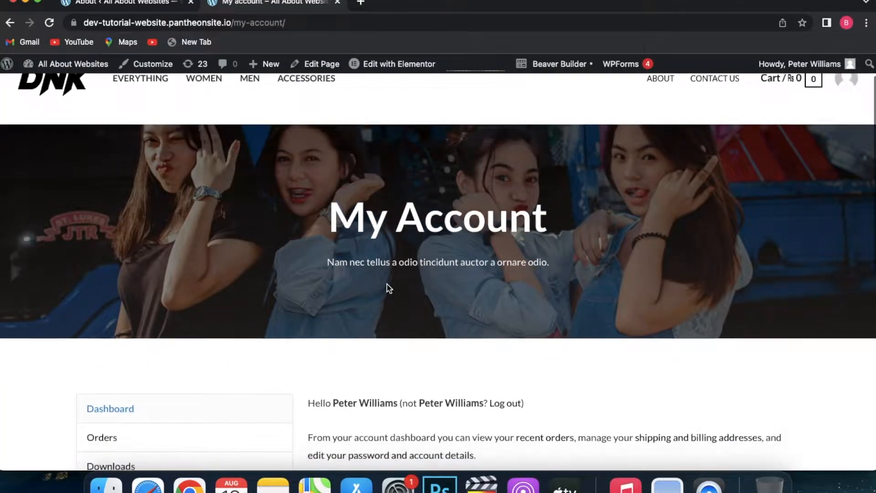
pyautogui.scroll(-6, 388, 287)
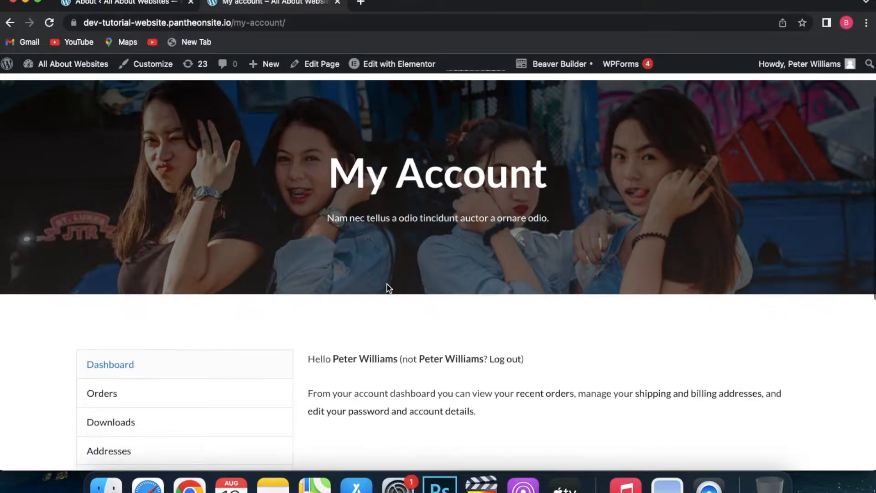
pyautogui.scroll(-3, 387, 286)
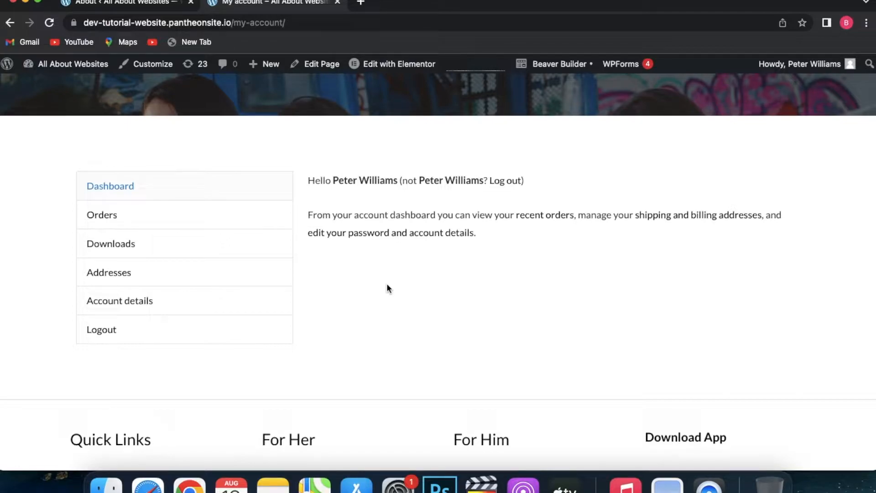
pyautogui.scroll(1, 387, 288)
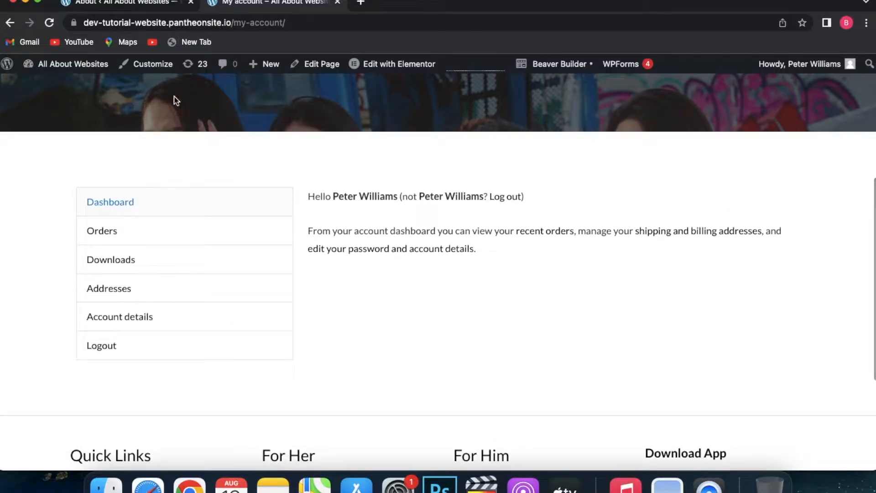
# Open the WooCommerce advanced settings and review the page setup, checkout endpoints and account endpoints
pyautogui.click(160, 3)
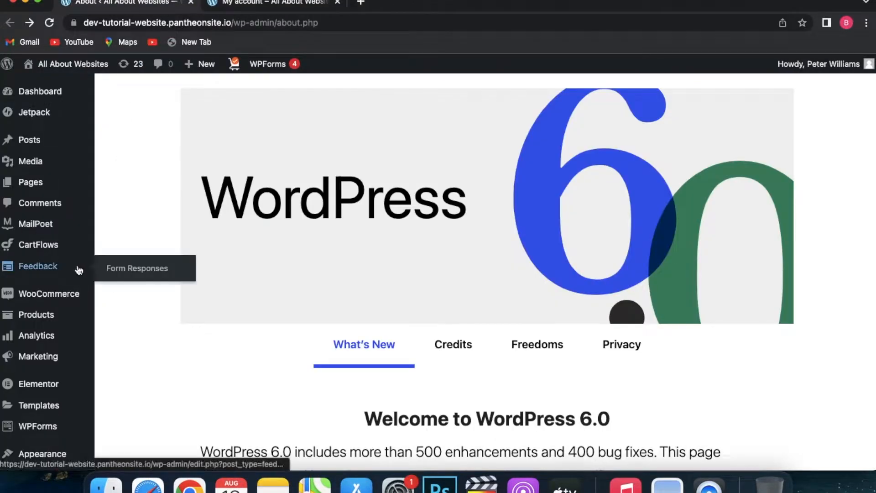
pyautogui.moveTo(62, 292)
pyautogui.click(117, 365)
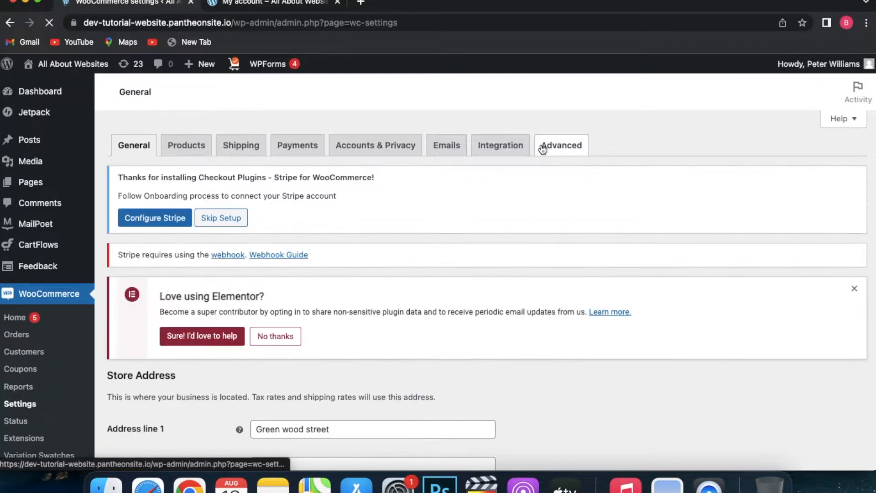
pyautogui.click(543, 145)
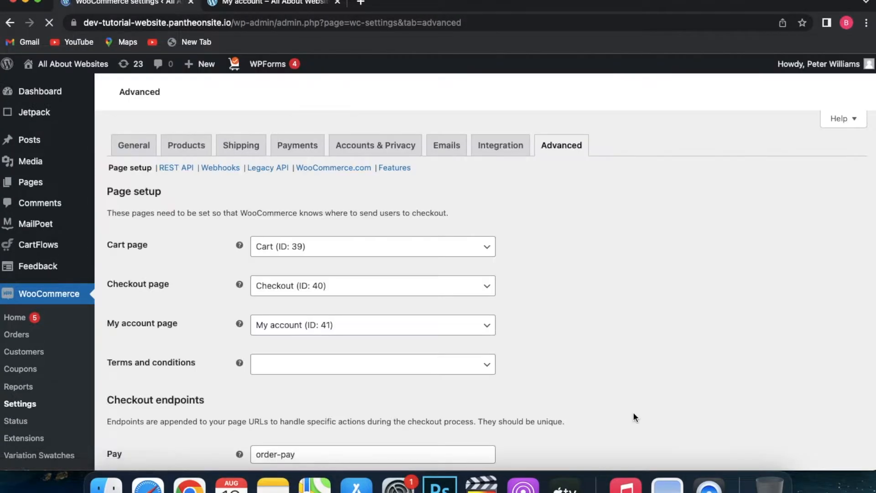
pyautogui.scroll(-10, 634, 415)
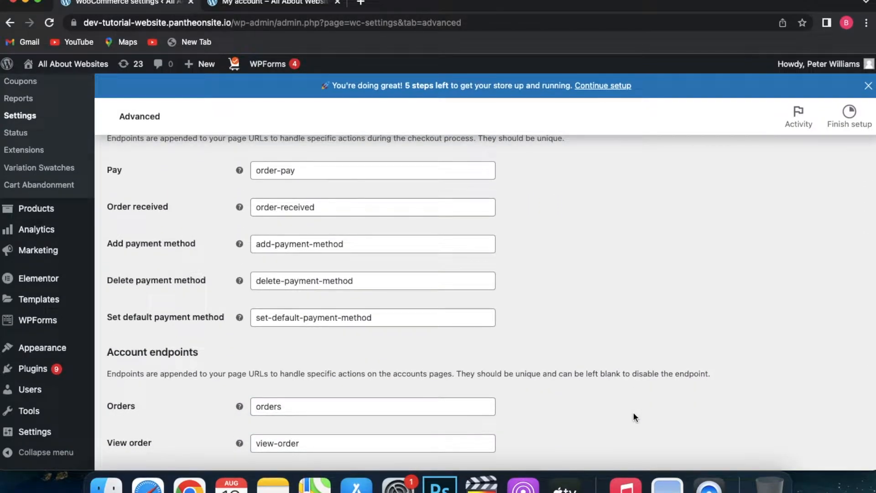
# Open the My account page for editing in Elementor and look over its banner and account content
pyautogui.click(269, 3)
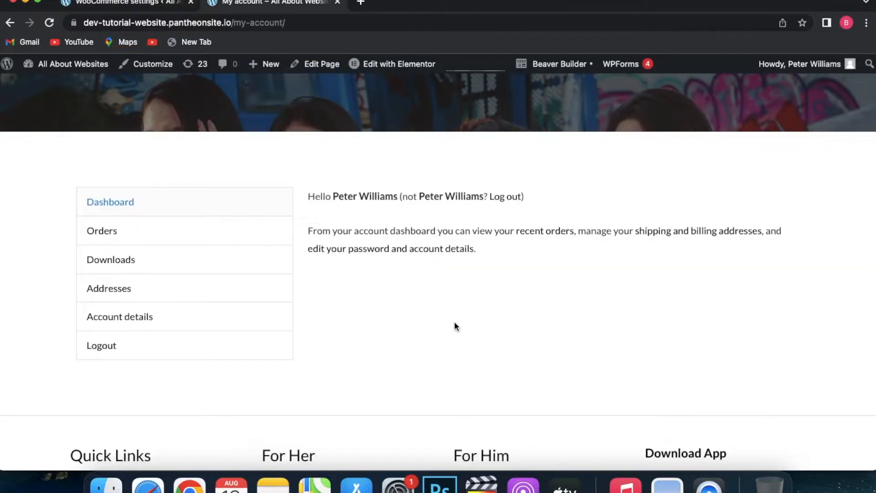
pyautogui.click(323, 67)
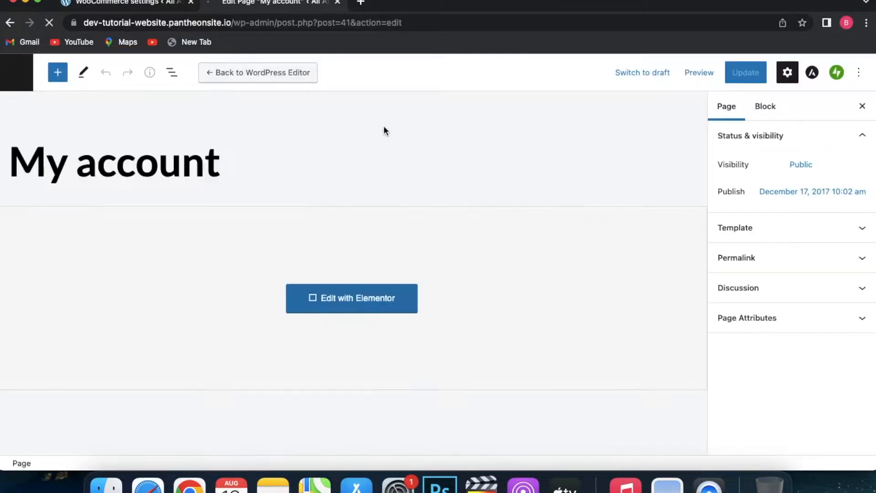
pyautogui.click(374, 301)
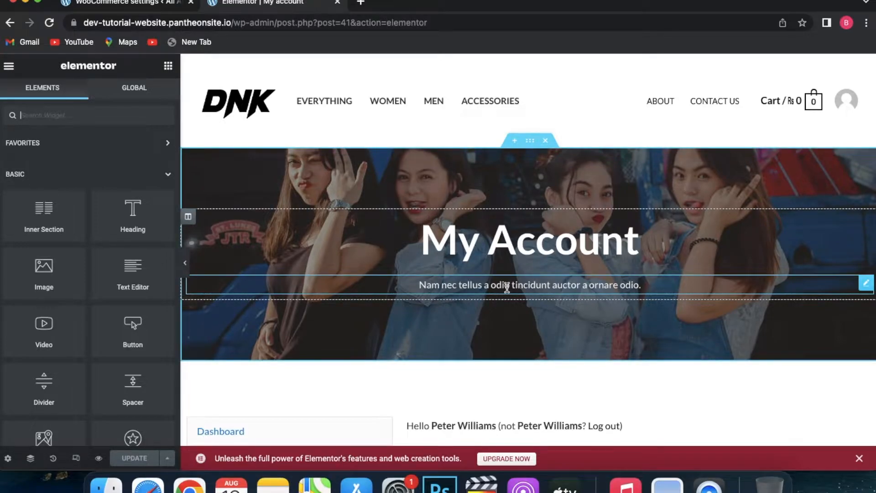
pyautogui.scroll(-5, 507, 287)
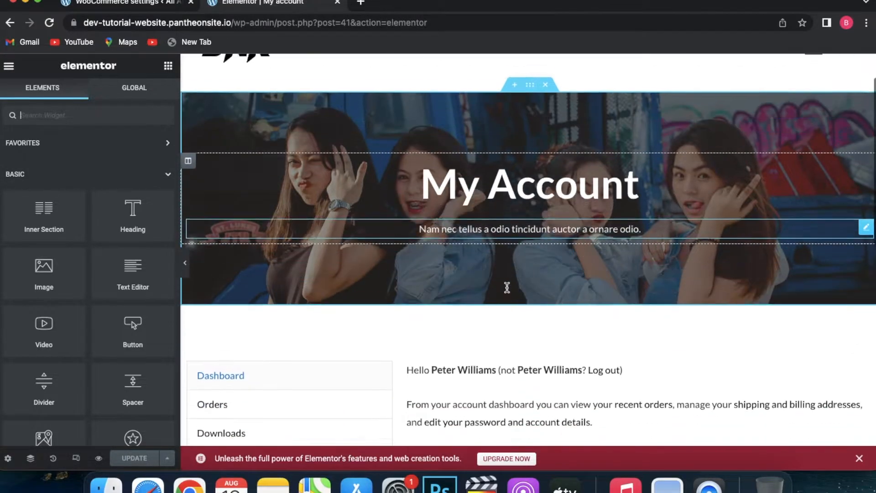
pyautogui.scroll(-1, 508, 291)
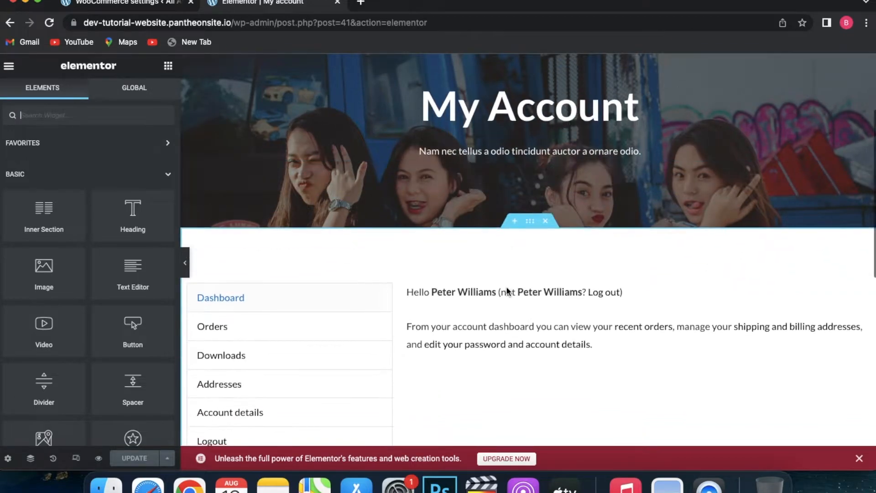
pyautogui.scroll(-2, 507, 287)
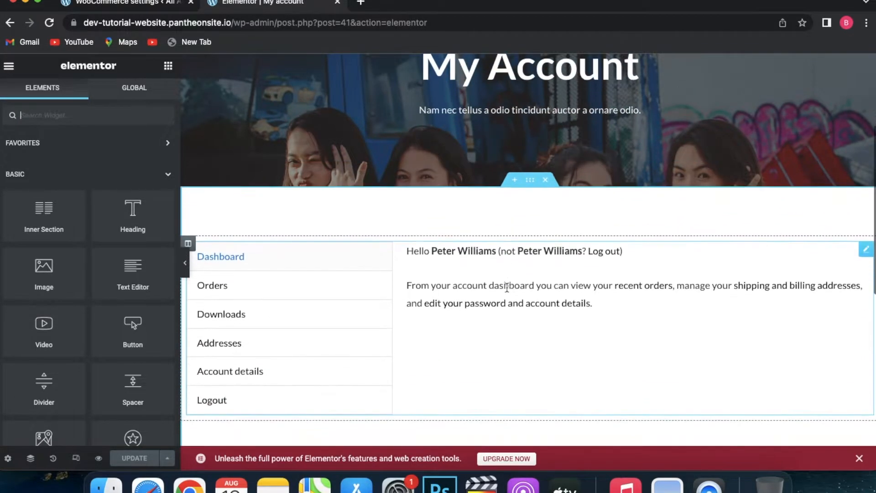
pyautogui.scroll(4, 507, 287)
pyautogui.scroll(2, 507, 288)
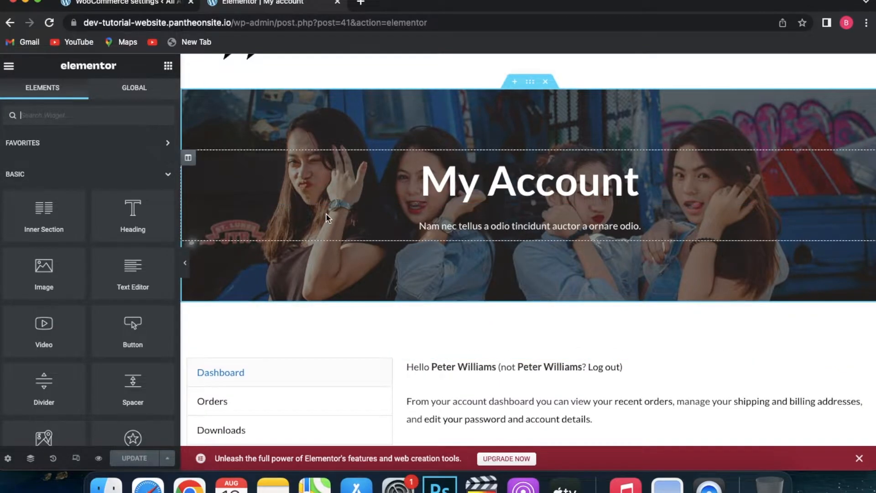
# Go to the live site's My Account page from the WooCommerce settings and open it in the theme Customizer
pyautogui.click(106, 5)
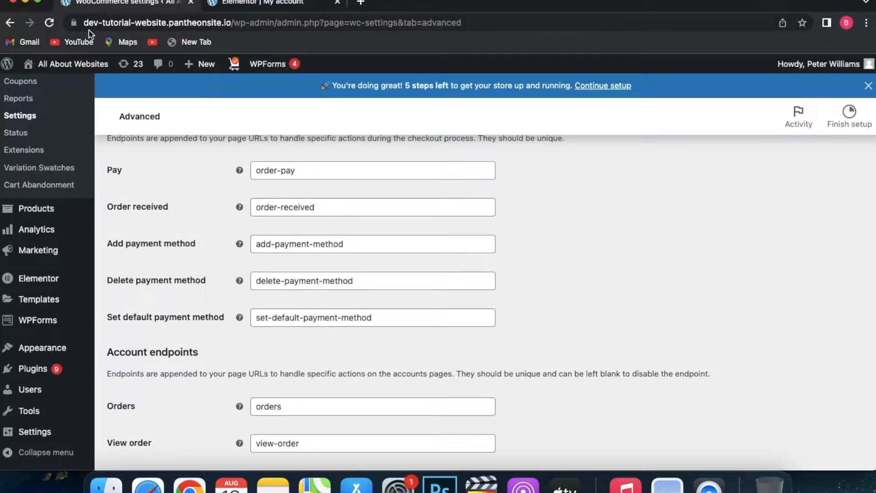
pyautogui.moveTo(84, 61)
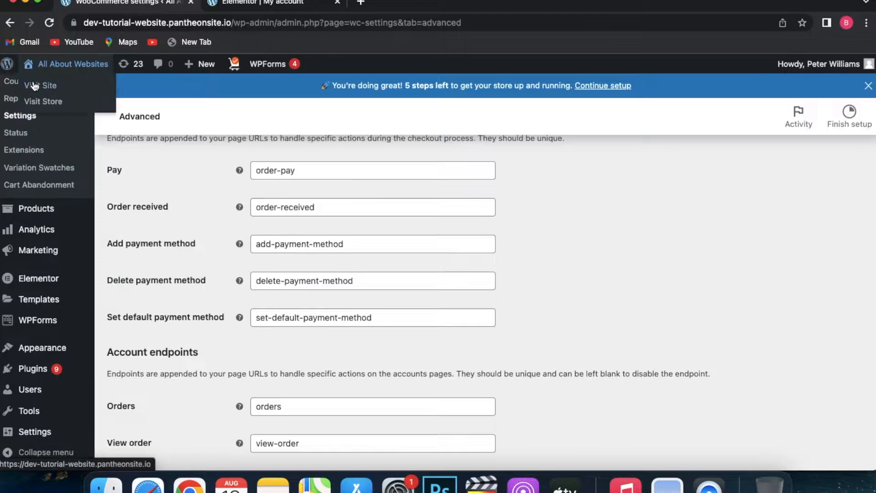
pyautogui.click(34, 85)
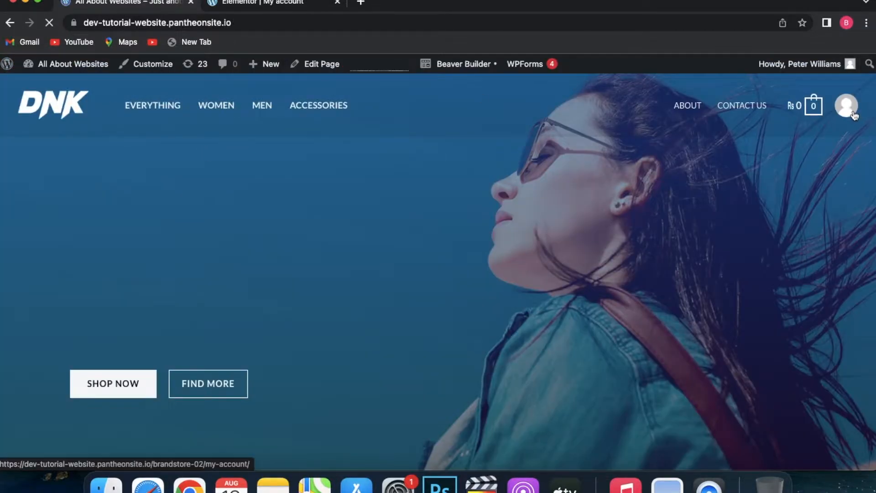
pyautogui.click(854, 115)
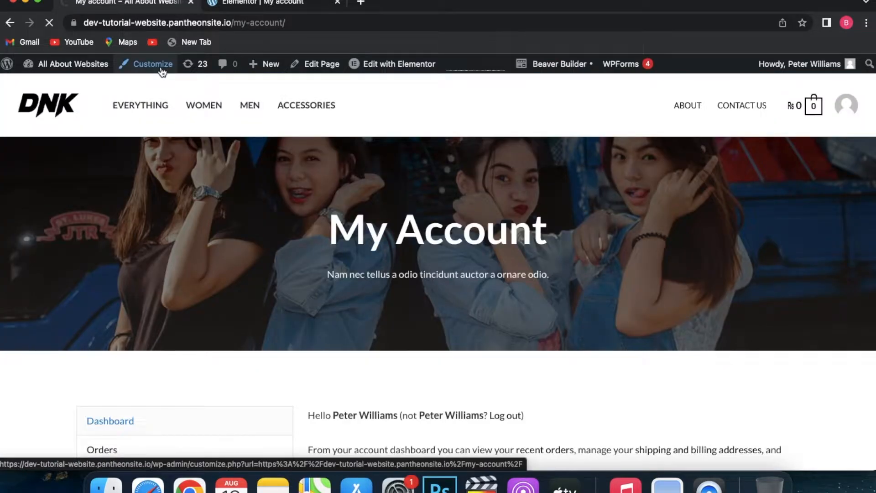
pyautogui.click(159, 68)
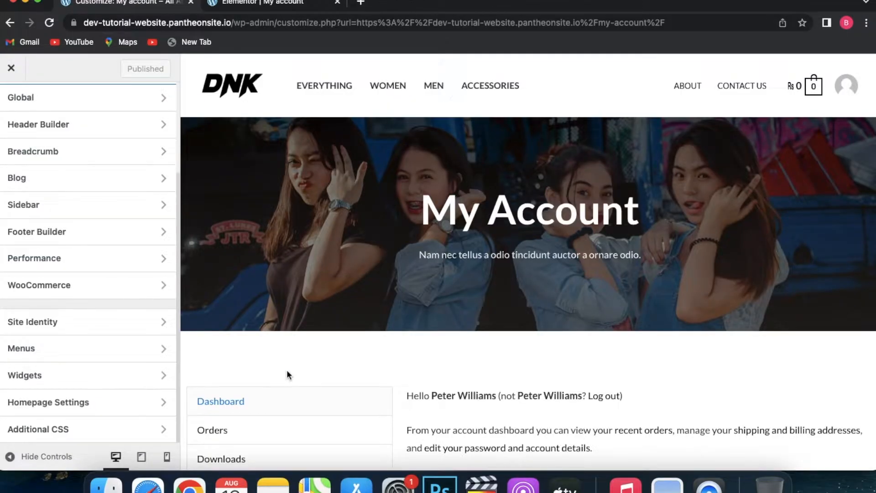
# Add and publish additional CSS setting .woocommerce-MyAccount-navigation to display:none and .woocommerce-account .woocommerce-MyAccount-content to width: 100%
pyautogui.click(120, 430)
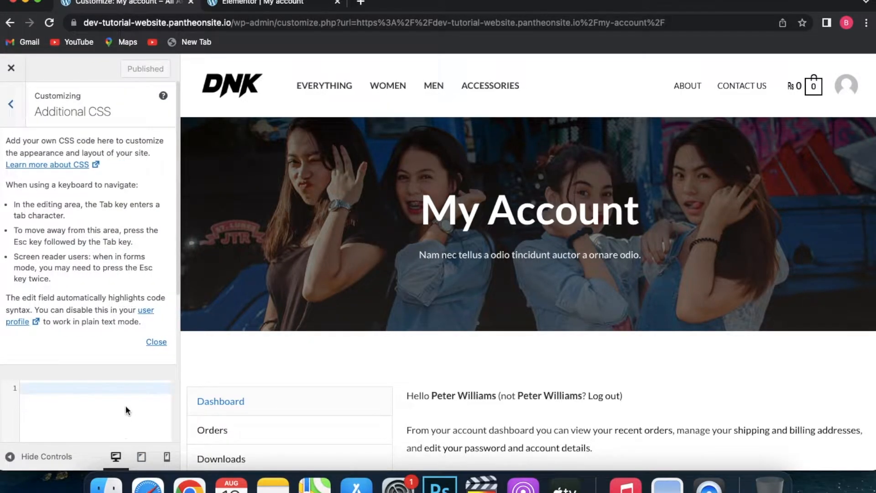
pyautogui.scroll(-3, 125, 405)
pyautogui.write('.woocommerce-MyAccount-navigation { display:none; }  .woocommerce-account .woocommerce-MyAccount-content {     width: 100%; }')
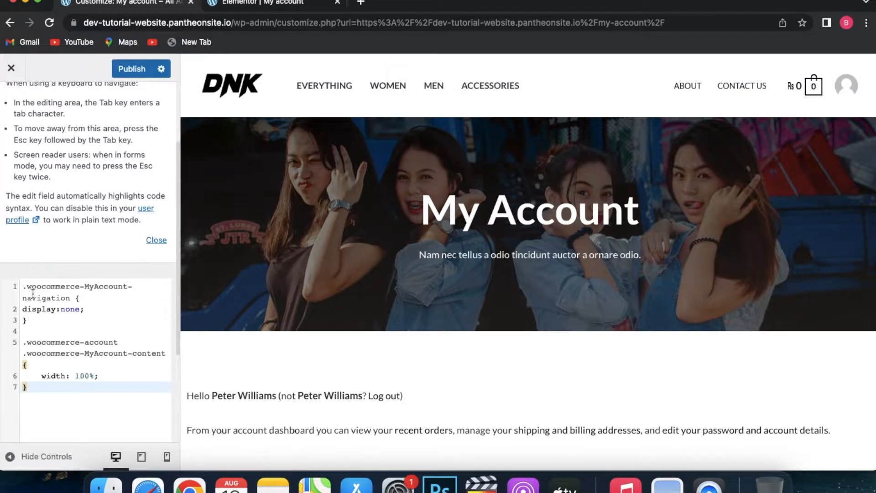
pyautogui.scroll(-1, 150, 308)
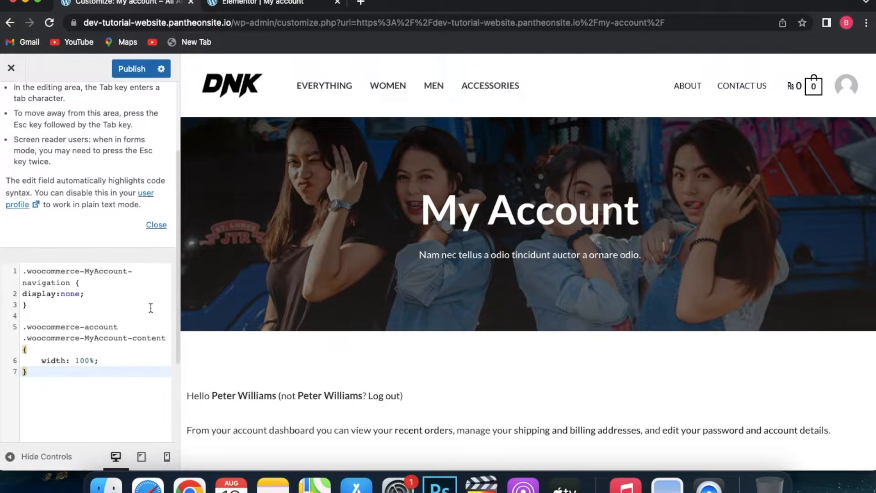
pyautogui.click(137, 68)
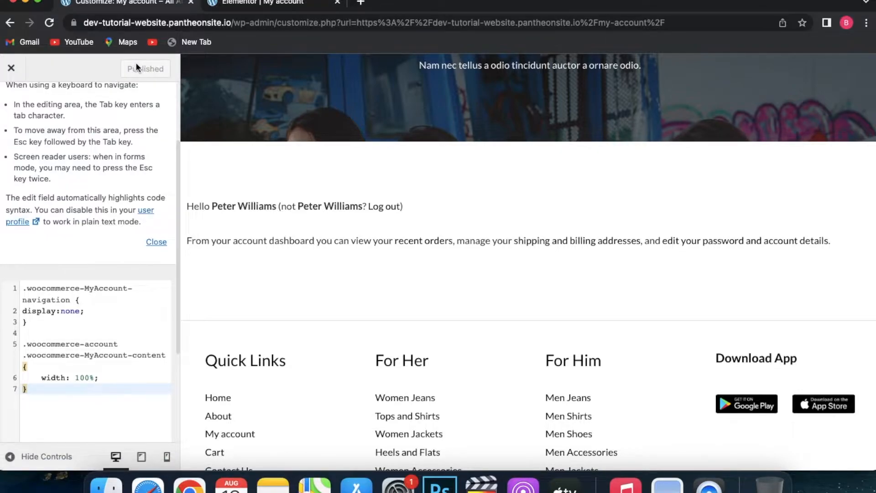
# Reload the My account page in the Elementor editor and check the account content below the banner
pyautogui.click(237, 5)
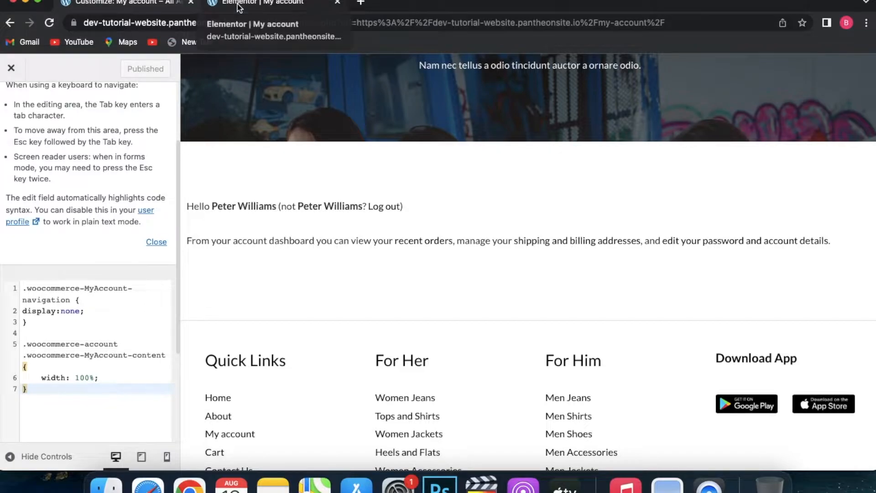
pyautogui.click(43, 23)
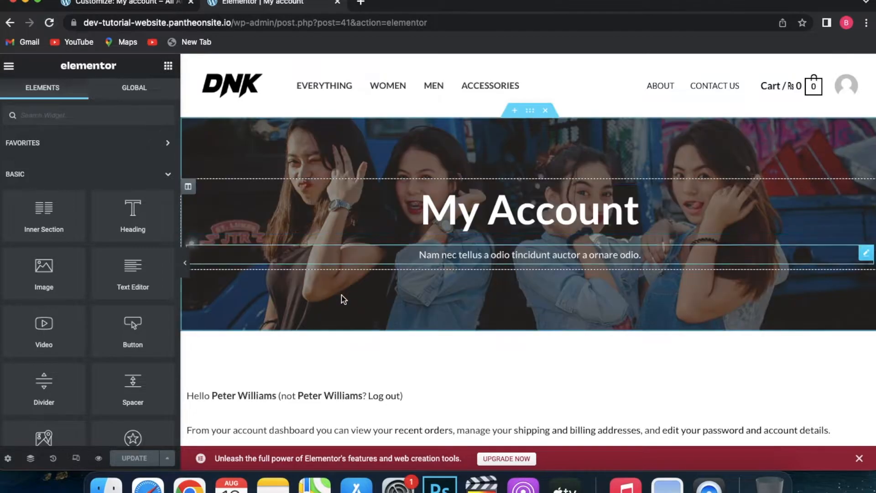
pyautogui.scroll(-1, 336, 362)
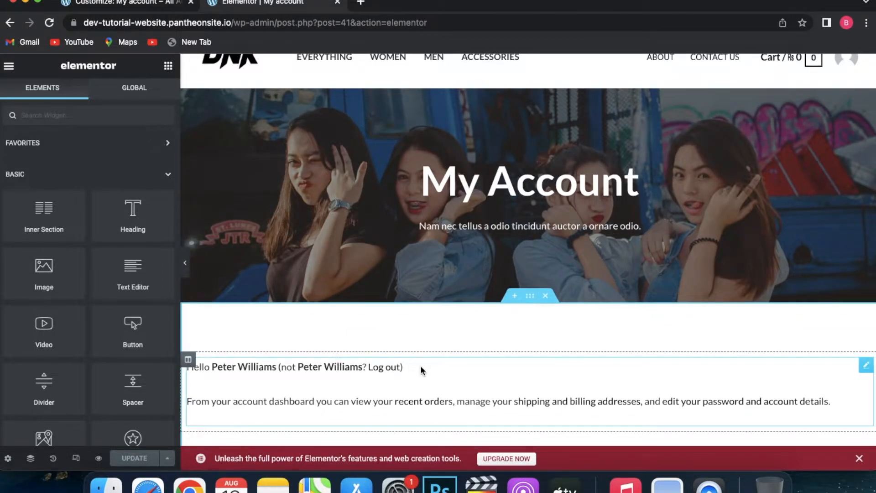
pyautogui.scroll(-3, 421, 367)
pyautogui.scroll(-4, 423, 371)
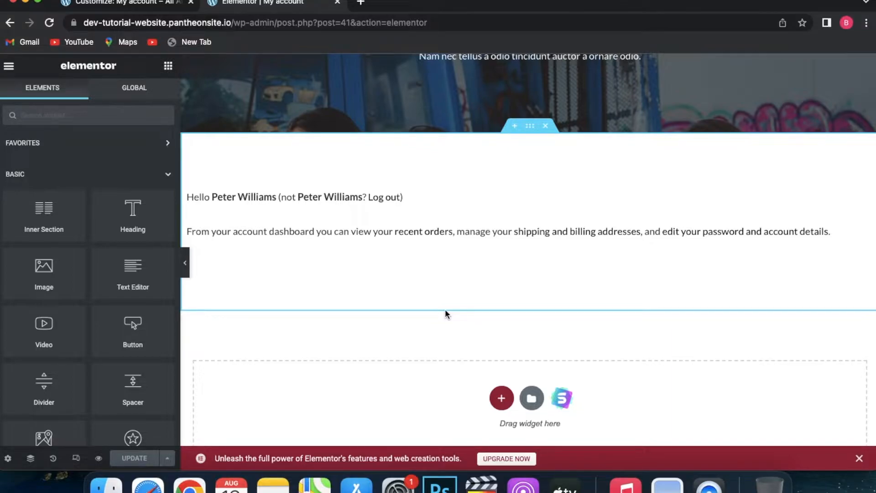
# Add a new section with four equal columns below the account content
pyautogui.click(502, 397)
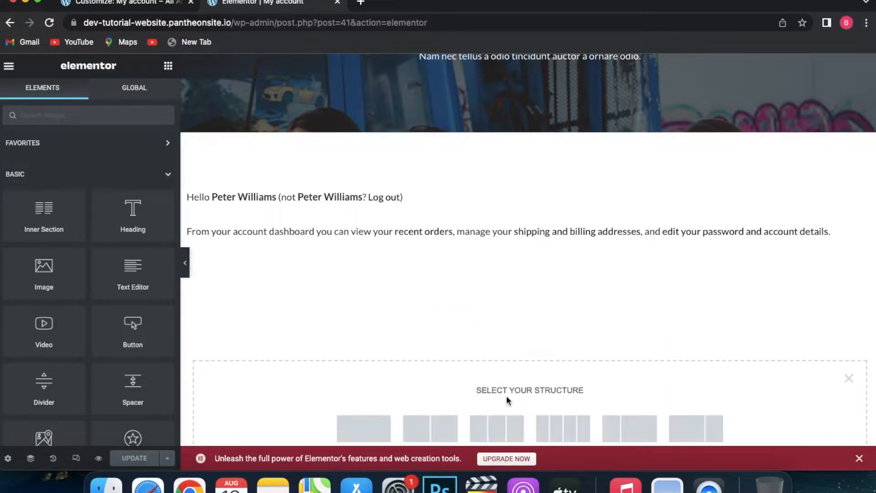
pyautogui.scroll(-2, 568, 387)
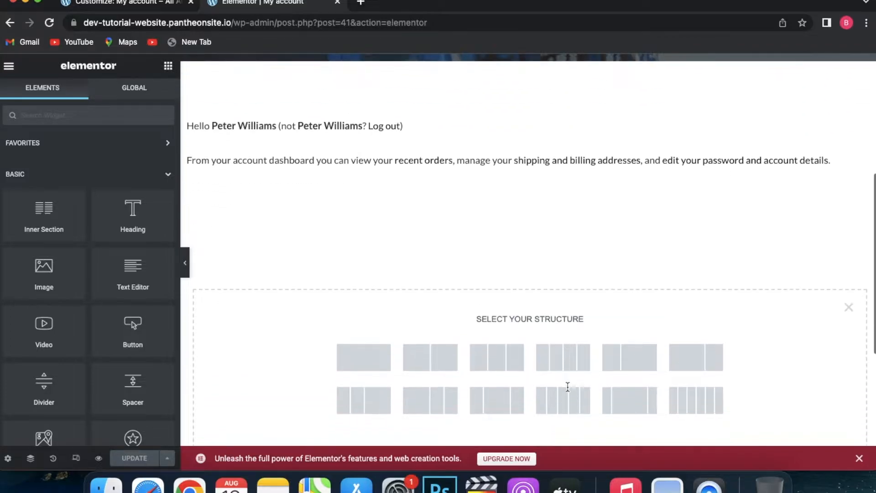
pyautogui.click(563, 358)
# Place an Icon Box widget in the first of the four columns and give it the shopping cart icon
pyautogui.scroll(3, 393, 292)
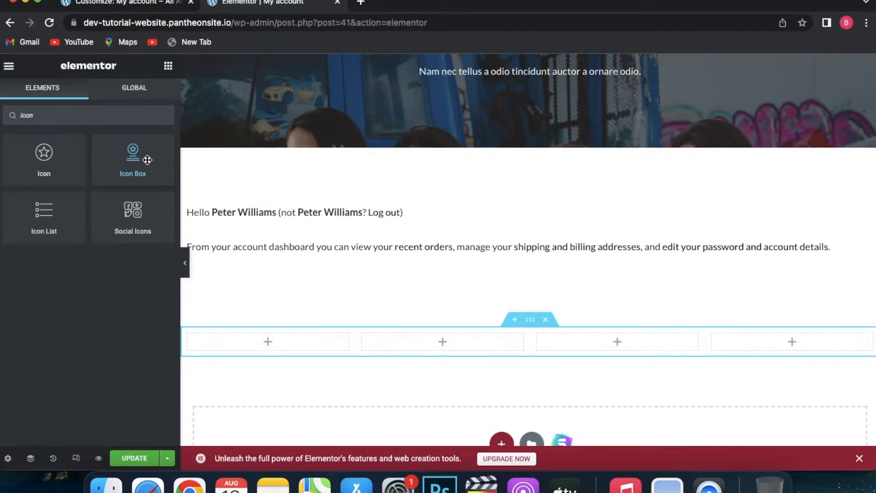
pyautogui.moveTo(147, 160); pyautogui.dragTo(268, 342)
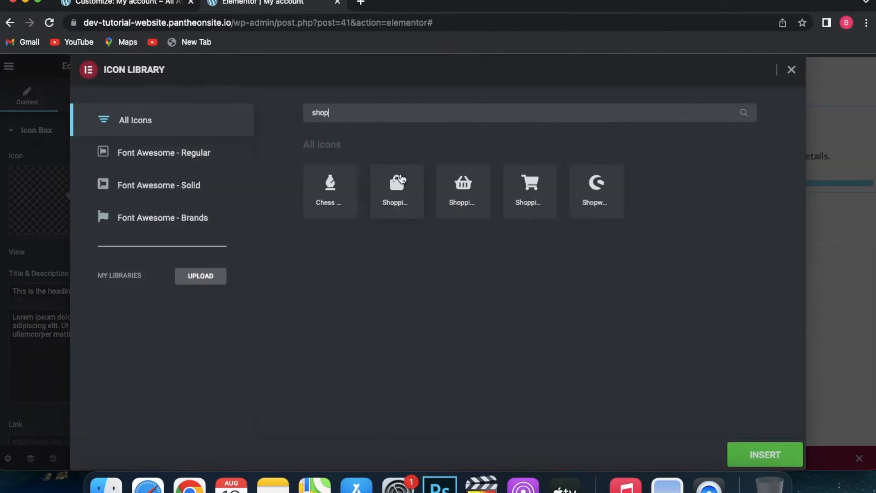
pyautogui.click(530, 194)
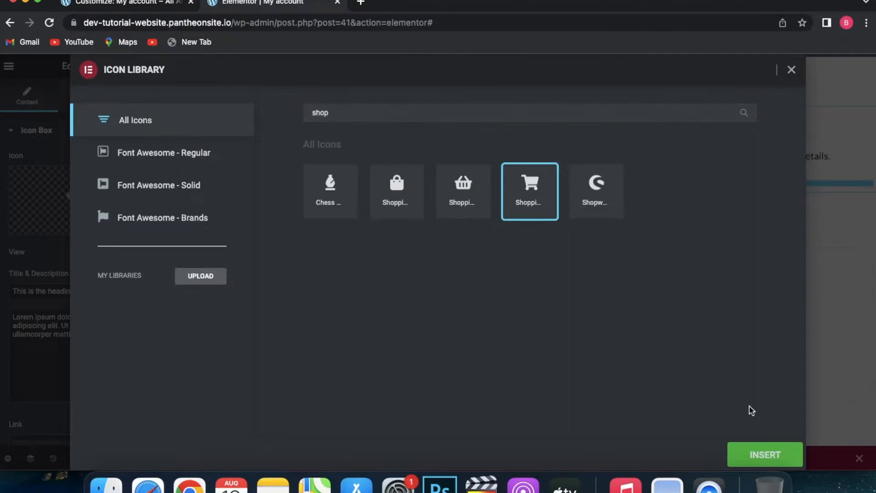
pyautogui.click(765, 454)
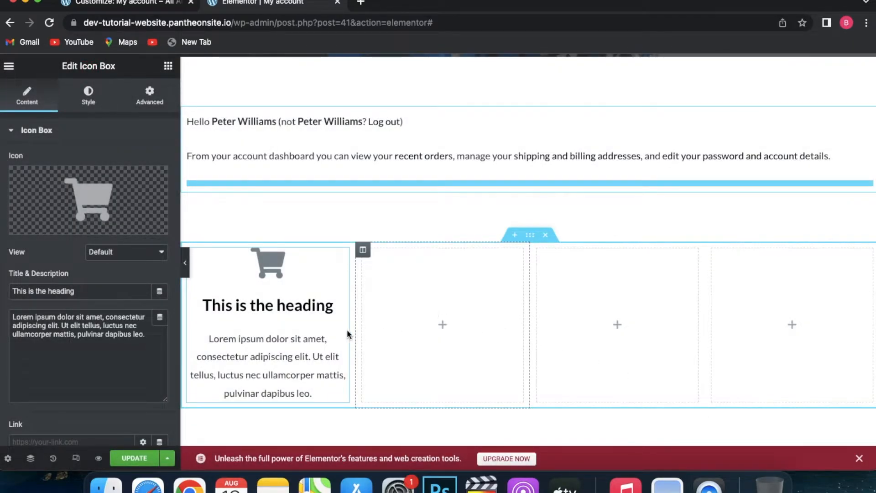
# Title the first column's icon box "Orders" and delete its placeholder description
pyautogui.tripleClick(315, 310)
pyautogui.write('Orders')
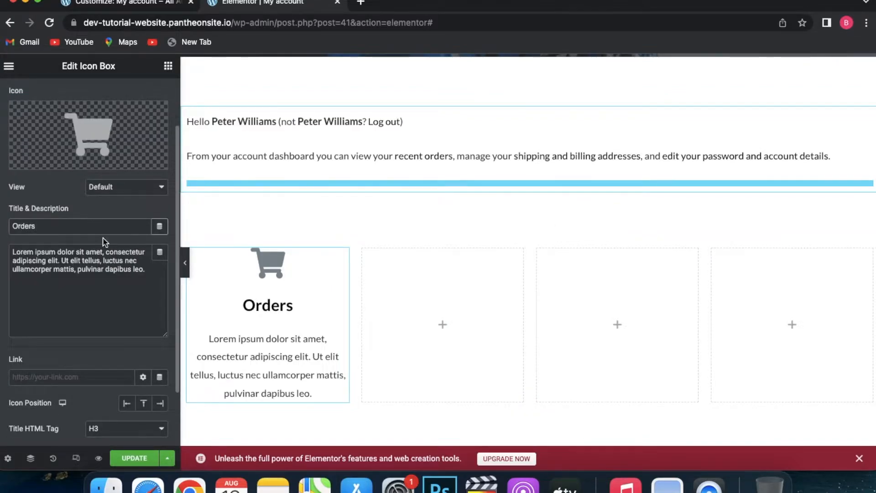
pyautogui.click(136, 284)
pyautogui.press('super+a')
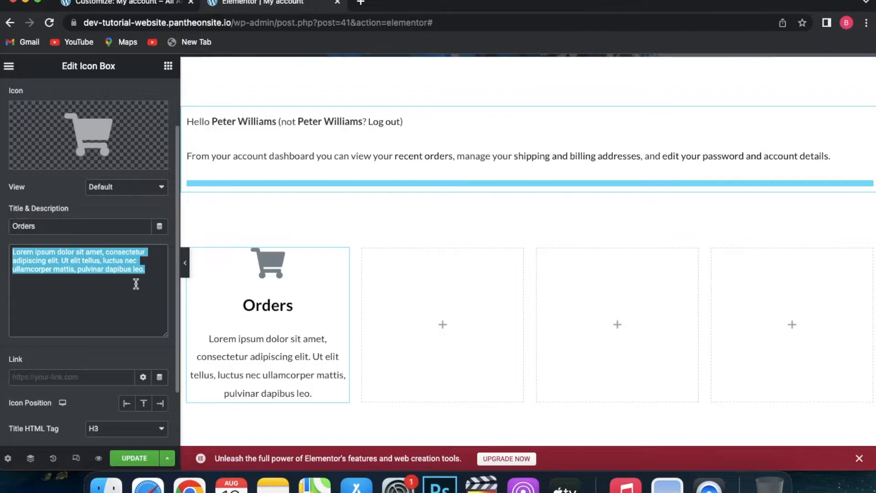
pyautogui.press('BackSpace')
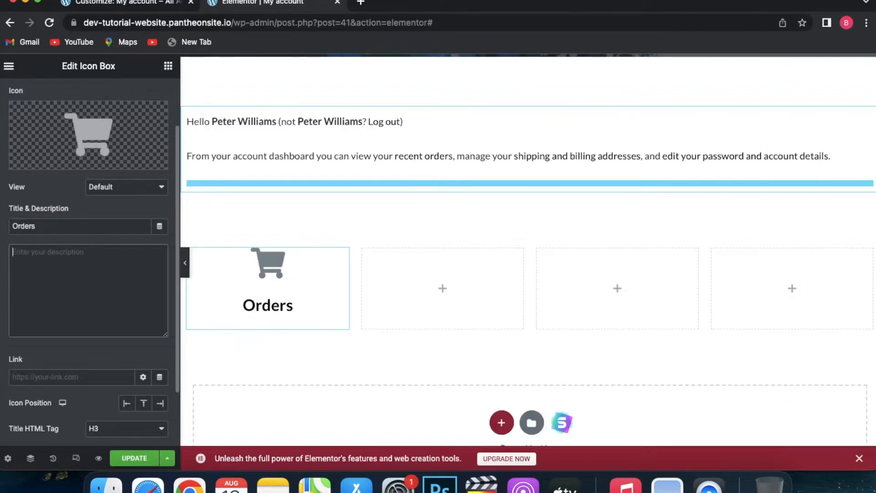
# Set the cart icon's size to 59 and its primary color to black (#000000)
pyautogui.click(88, 95)
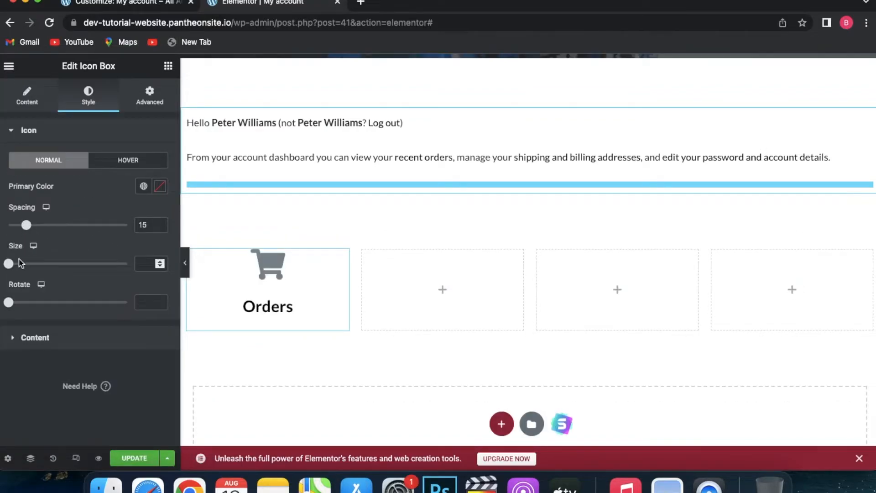
pyautogui.moveTo(10, 269); pyautogui.dragTo(30, 272)
pyautogui.click(9, 340)
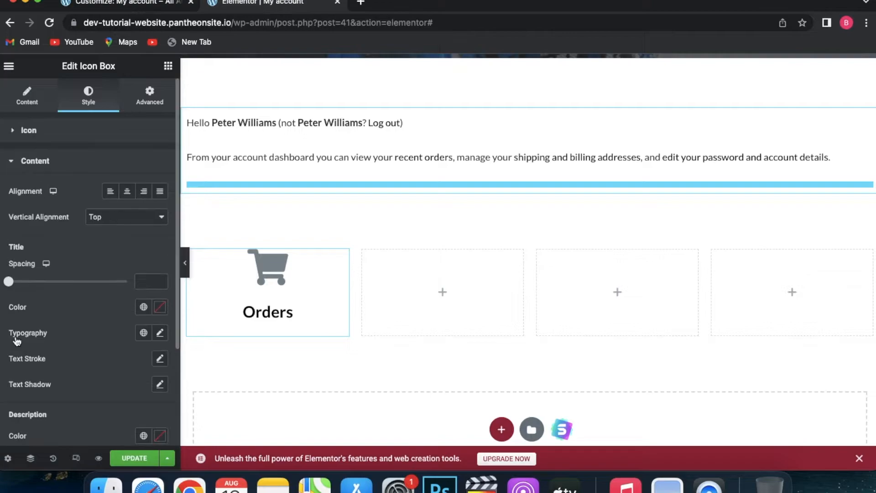
pyautogui.scroll(-2, 56, 310)
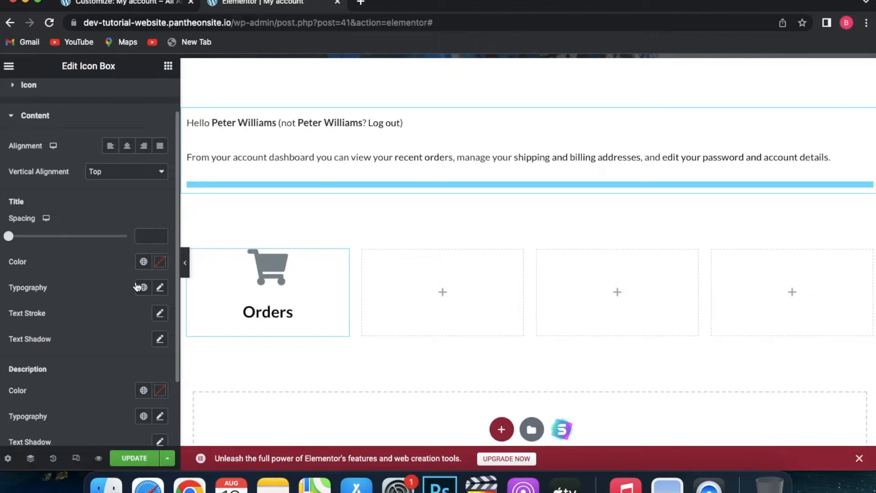
pyautogui.scroll(1, 41, 178)
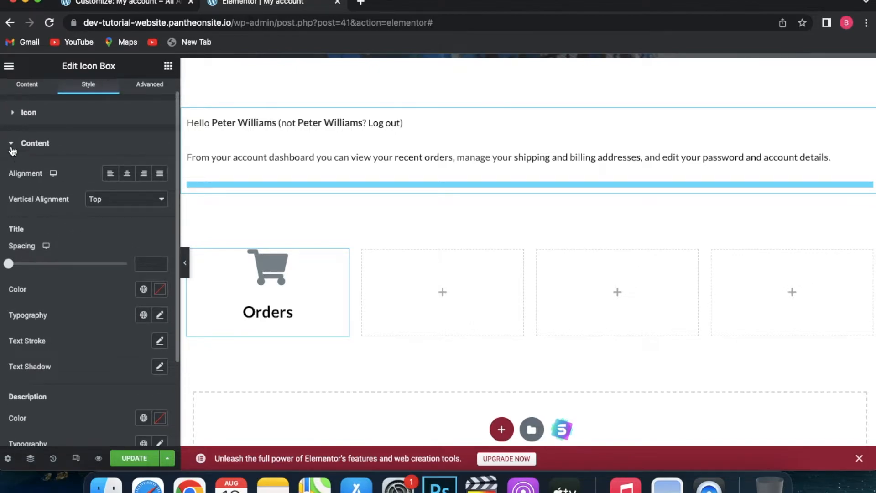
pyautogui.click(16, 113)
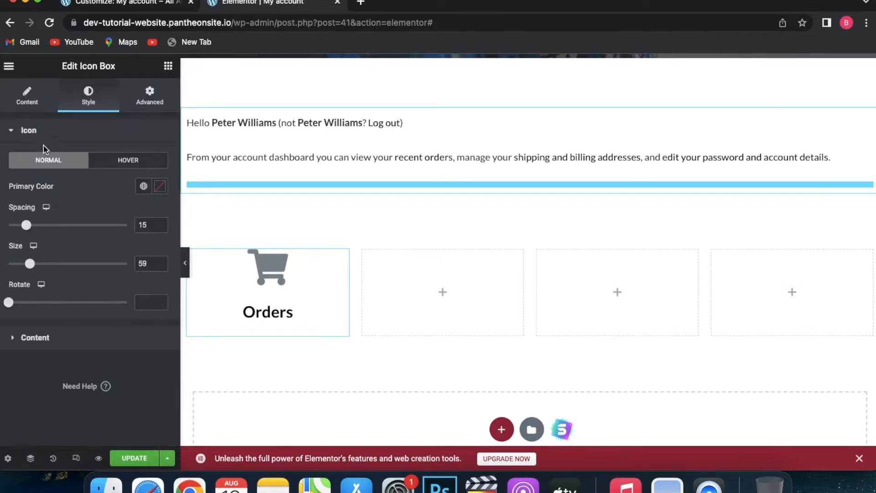
pyautogui.click(159, 186)
pyautogui.moveTo(88, 332); pyautogui.dragTo(1, 346)
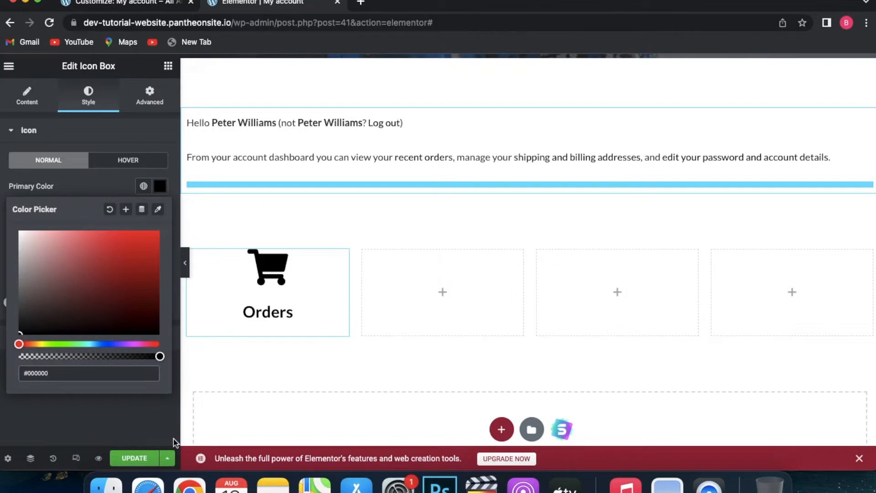
# Shorten the first icon box's title to "Order"
pyautogui.doubleClick(289, 313)
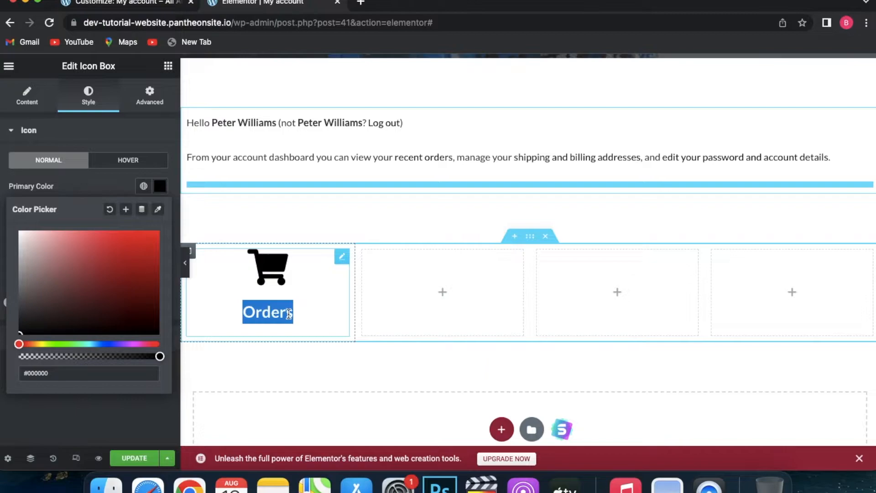
pyautogui.click(32, 106)
pyautogui.click(47, 291)
pyautogui.press('BackSpace')
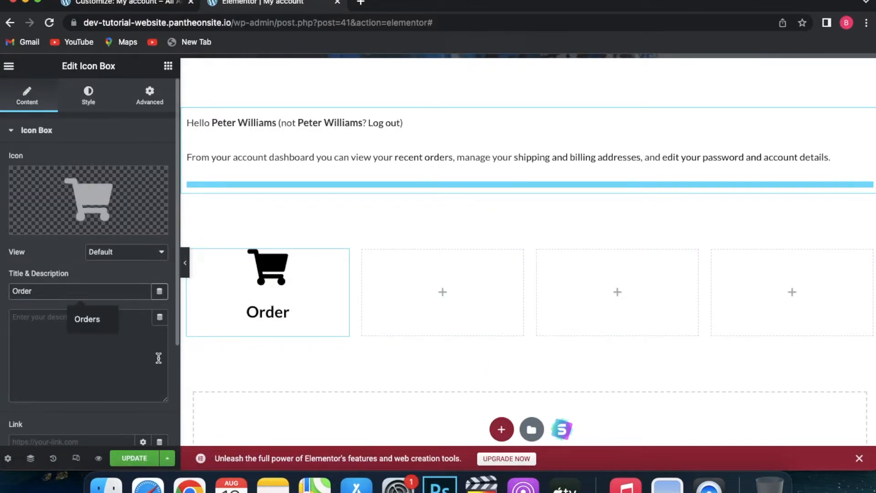
# Duplicate the Order icon box three times and place one copy in each of the other three columns
pyautogui.rightClick(283, 284)
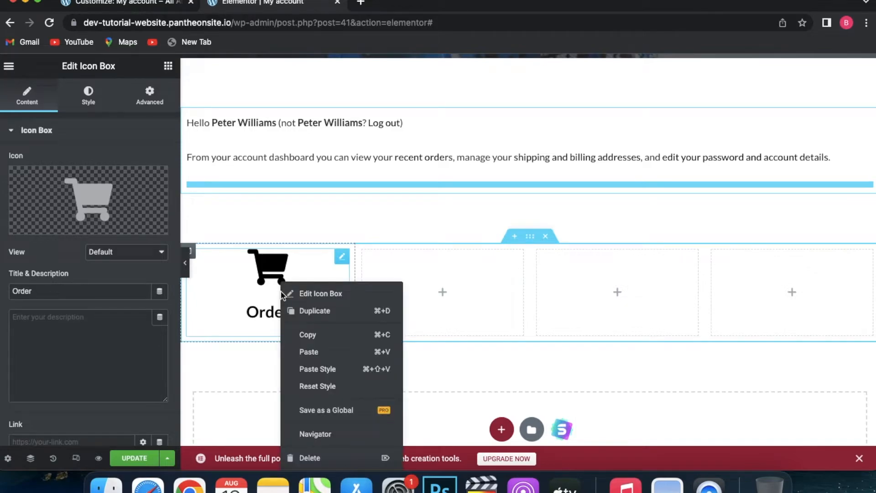
pyautogui.click(304, 313)
pyautogui.moveTo(289, 381); pyautogui.dragTo(429, 292)
pyautogui.rightClick(453, 289)
pyautogui.click(515, 312)
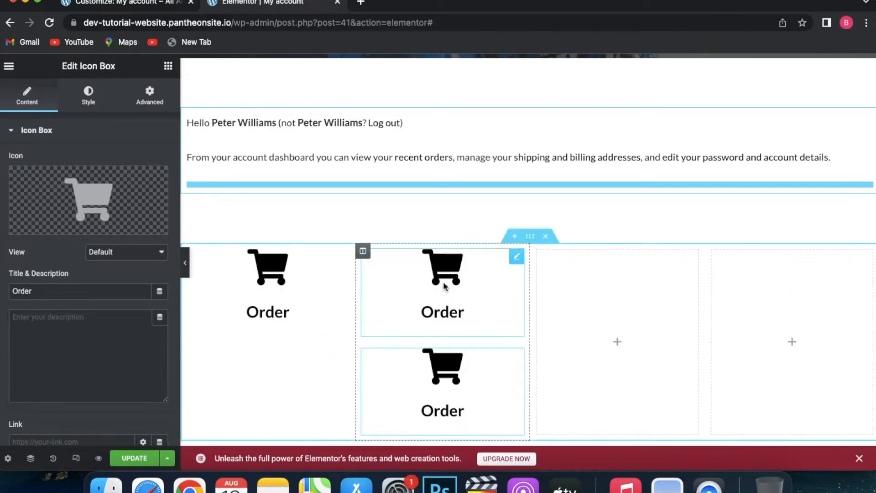
pyautogui.moveTo(443, 391); pyautogui.dragTo(598, 329)
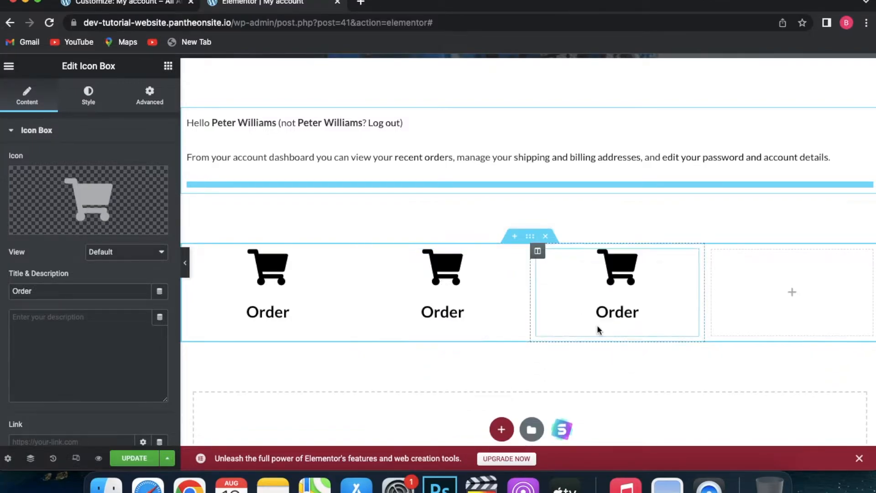
pyautogui.rightClick(617, 276)
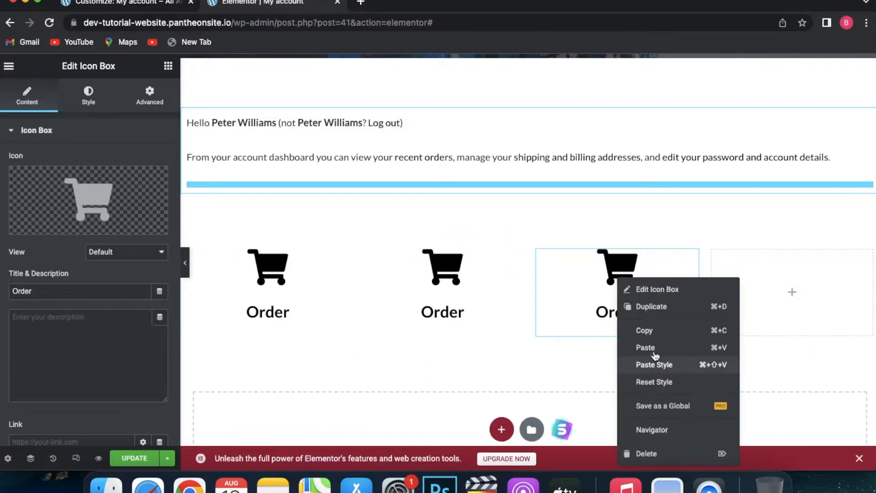
pyautogui.click(650, 306)
pyautogui.moveTo(631, 391); pyautogui.dragTo(777, 302)
# Replace the icon of the second column's icon box with the outlined double speech-bubble Comments icon
pyautogui.click(442, 292)
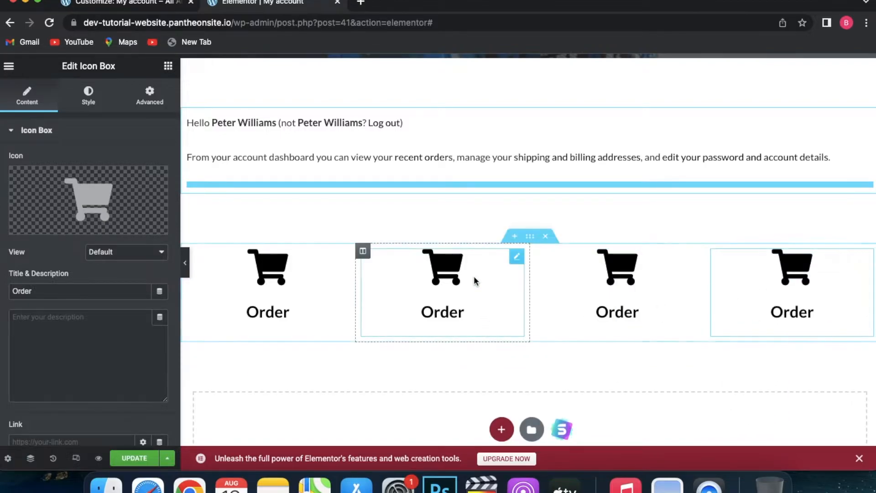
pyautogui.click(123, 203)
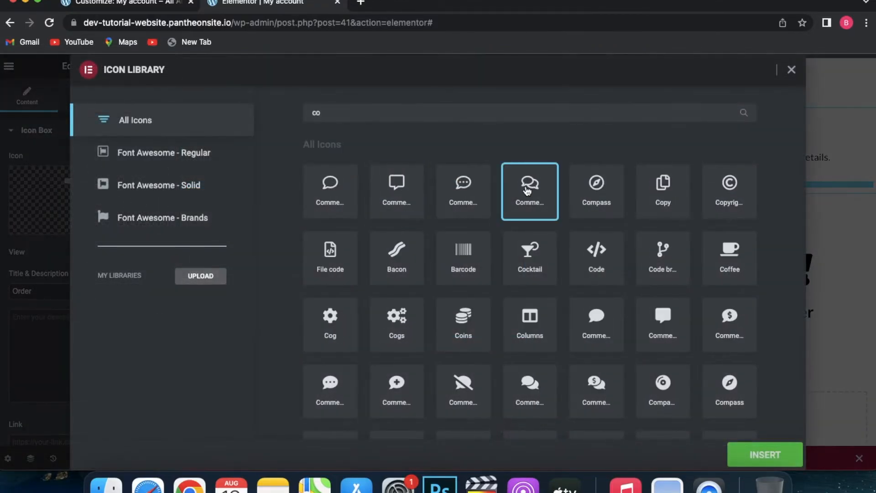
pyautogui.click(757, 454)
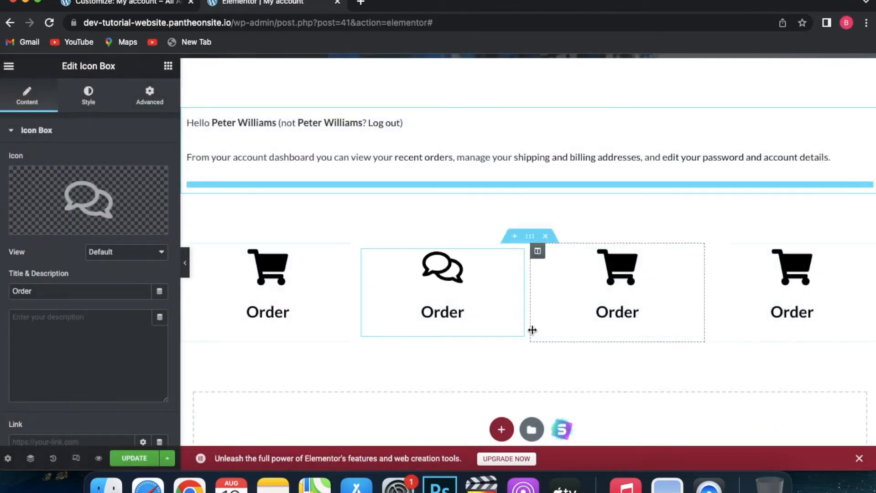
# Give the third column's icon box the outlined Bell icon and the fourth column's the Sign out icon
pyautogui.click(619, 293)
pyautogui.write('l')
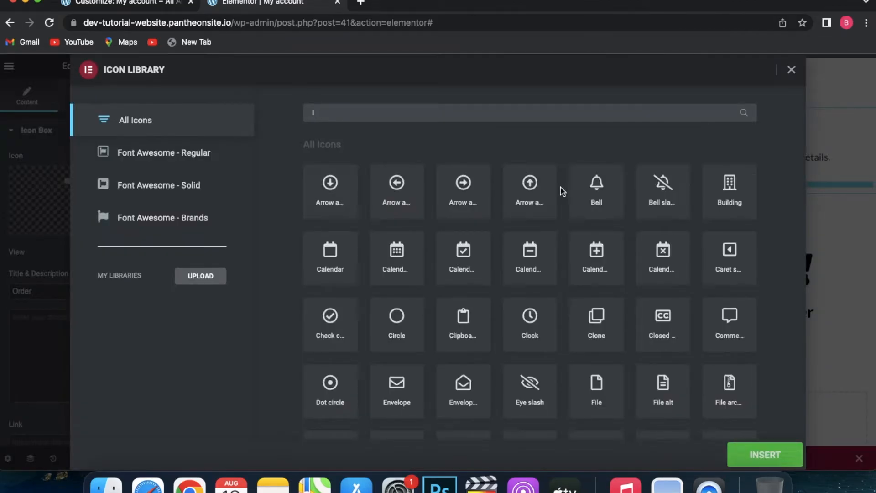
pyautogui.click(597, 188)
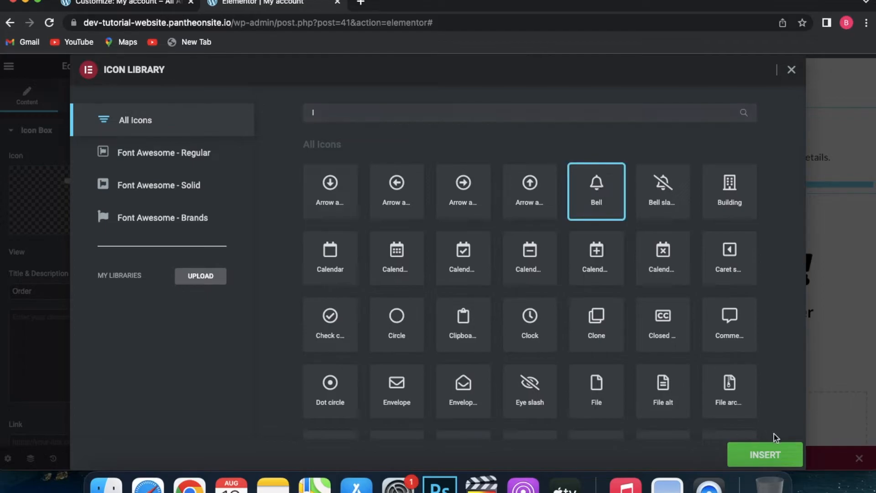
pyautogui.click(775, 456)
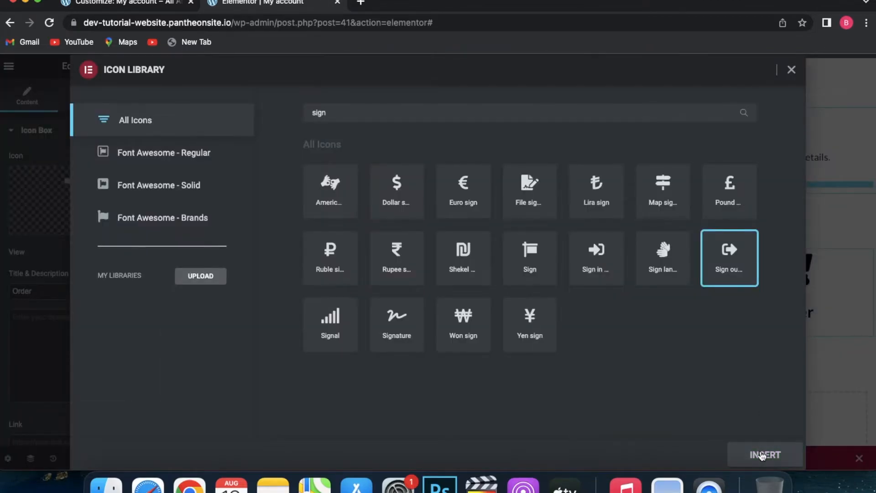
pyautogui.click(762, 454)
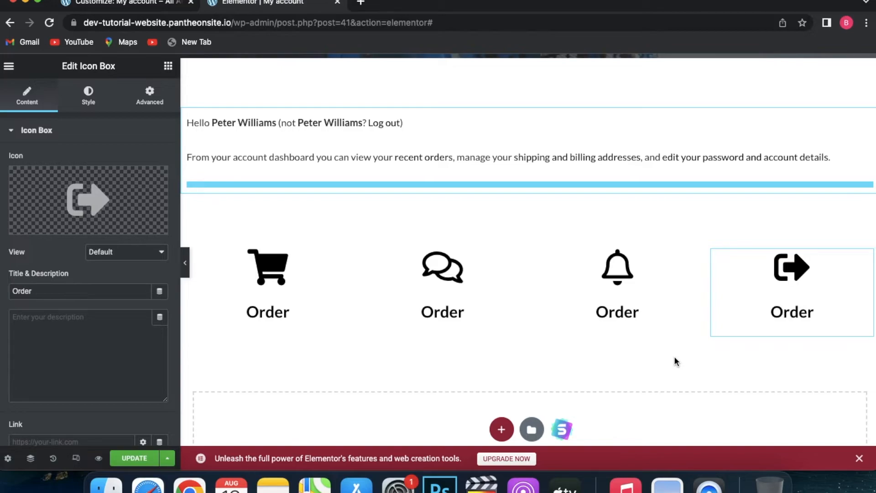
# Title the icon boxes in the second, third and fourth columns "Comments", "Notifications" and "Sign out"
pyautogui.click(442, 292)
pyautogui.doubleClick(84, 291)
pyautogui.write('Comm')
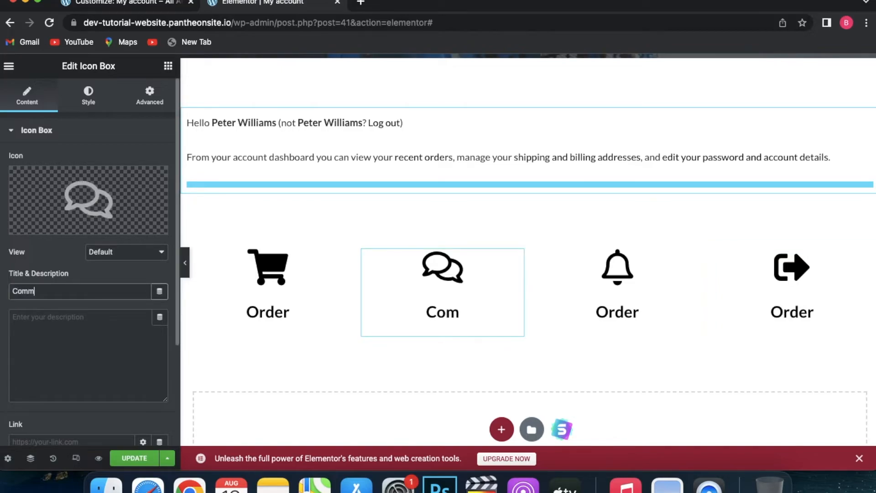
pyautogui.write('ents')
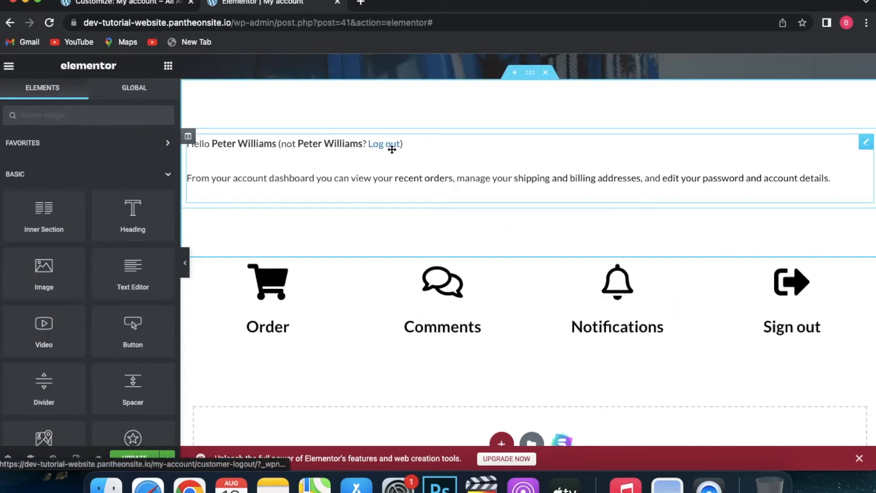
# Move the [woocommerce_my_account] shortcode widget below the Order icon box and delete it
pyautogui.moveTo(392, 148); pyautogui.dragTo(262, 371)
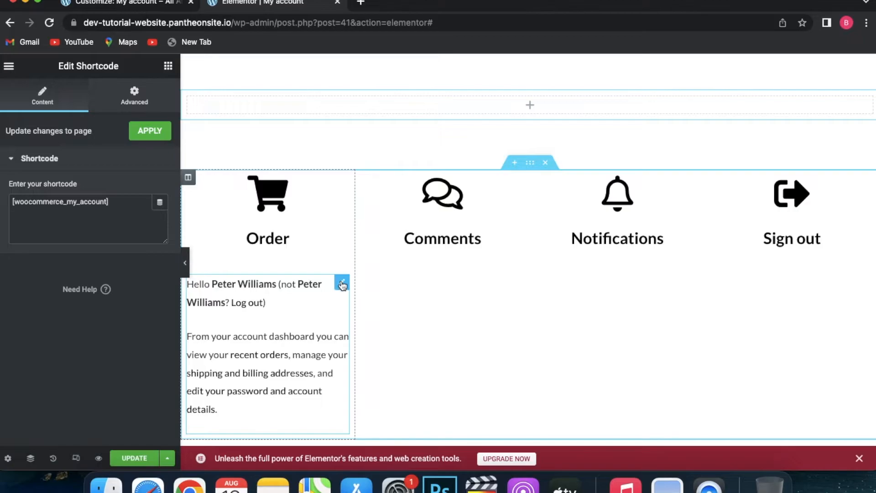
pyautogui.rightClick(287, 333)
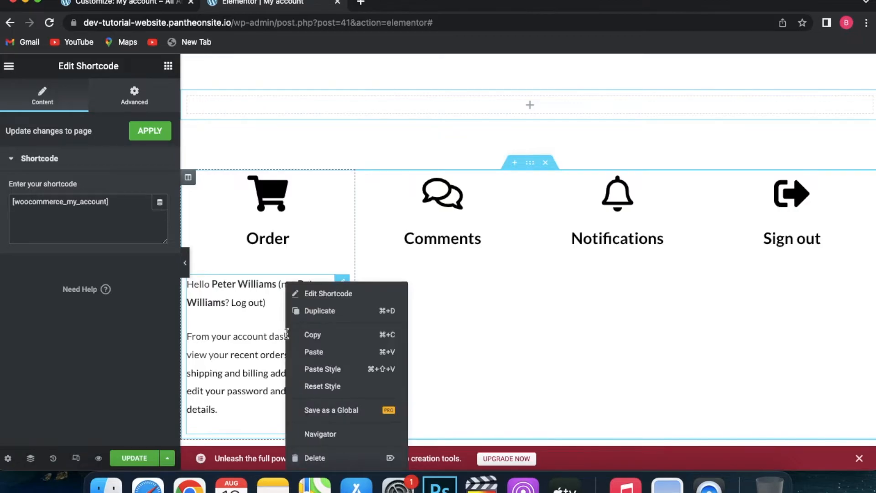
pyautogui.click(325, 462)
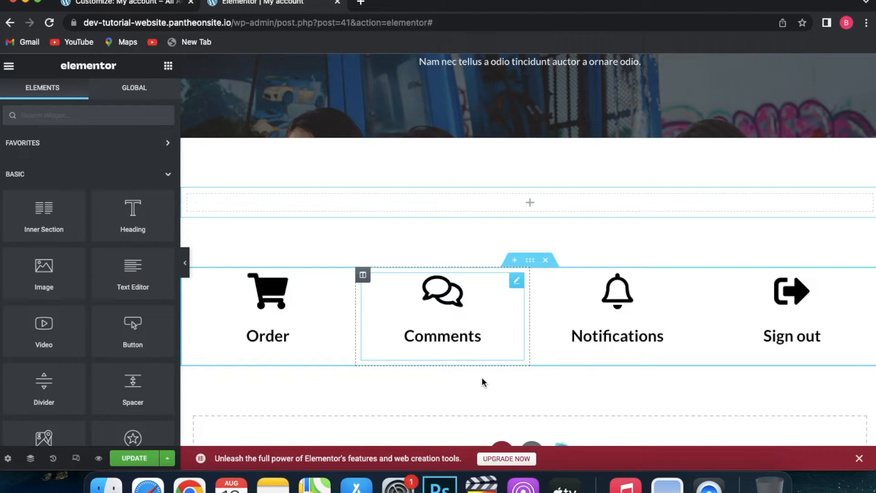
pyautogui.click(316, 333)
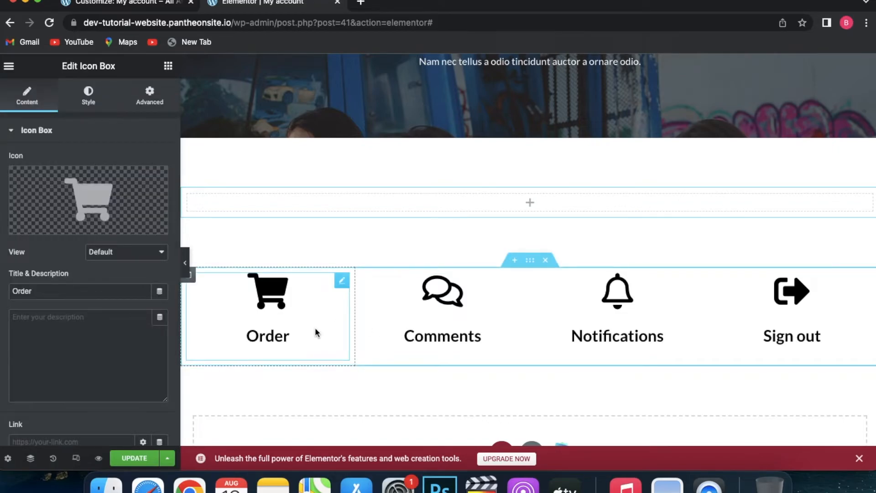
pyautogui.scroll(-3, 84, 303)
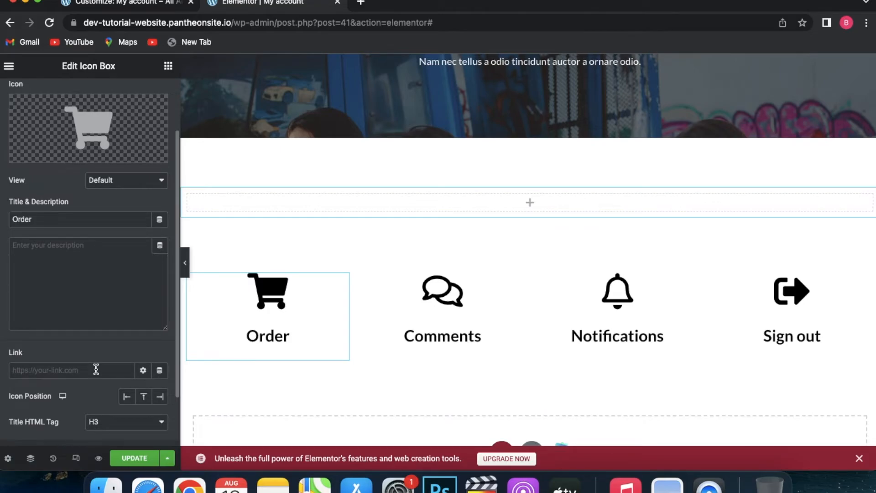
pyautogui.click(79, 23)
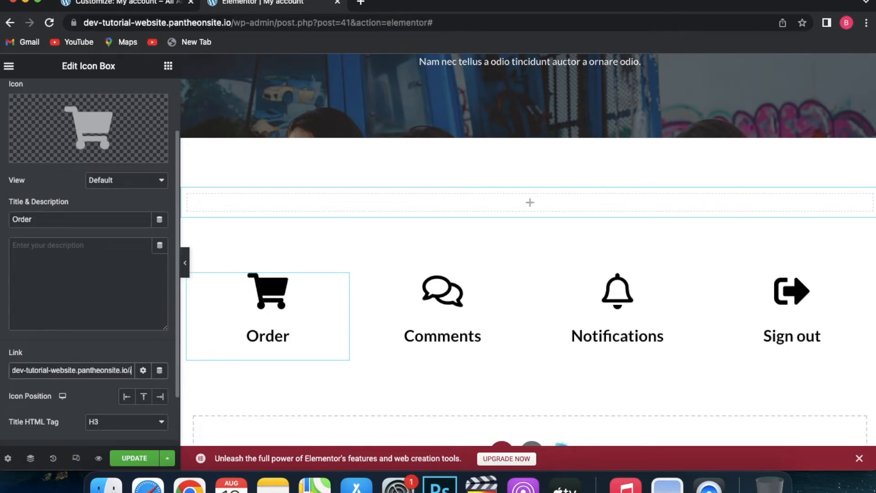
pyautogui.write('/m')
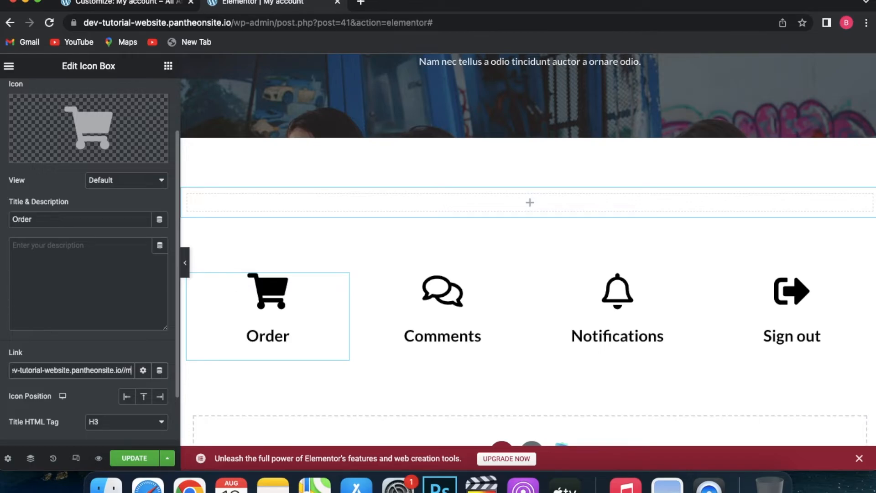
pyautogui.write('y')
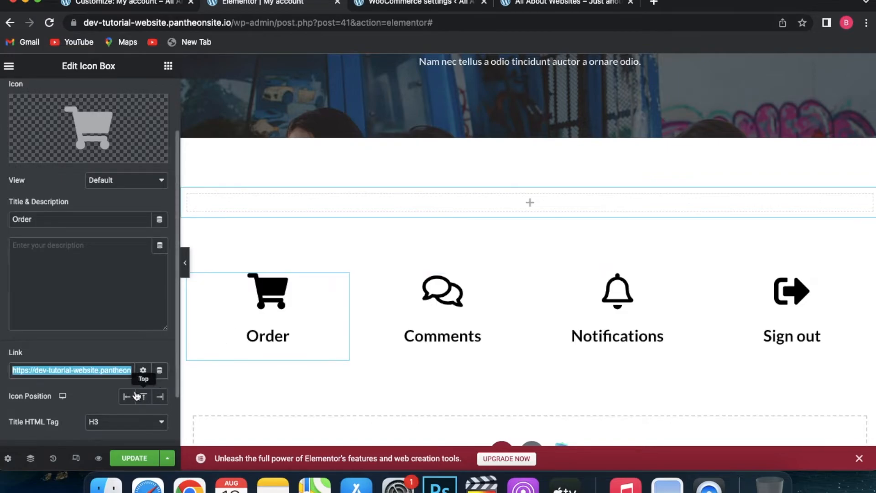
pyautogui.scroll(-3, 138, 340)
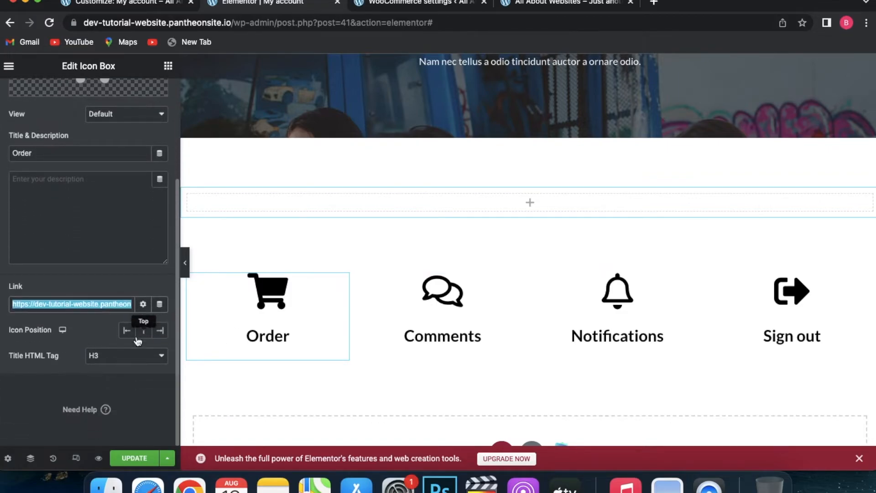
pyautogui.click(429, 314)
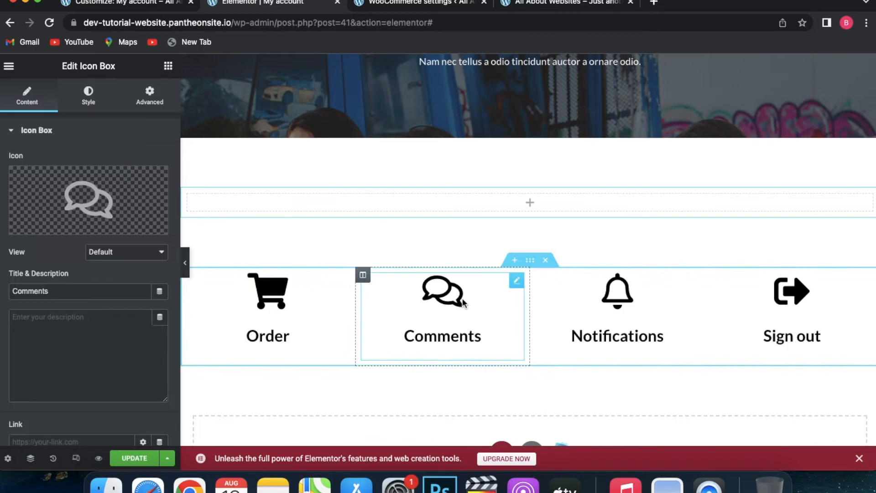
pyautogui.scroll(-3, 130, 385)
pyautogui.click(98, 385)
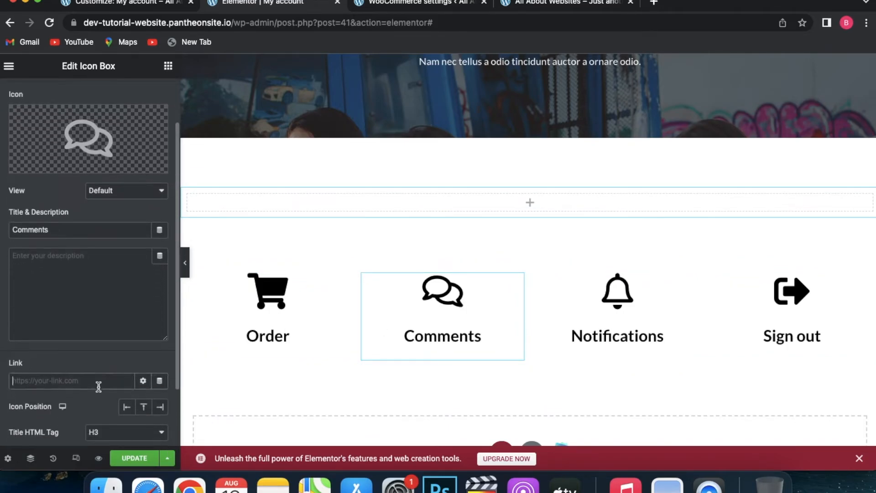
pyautogui.press('super+v')
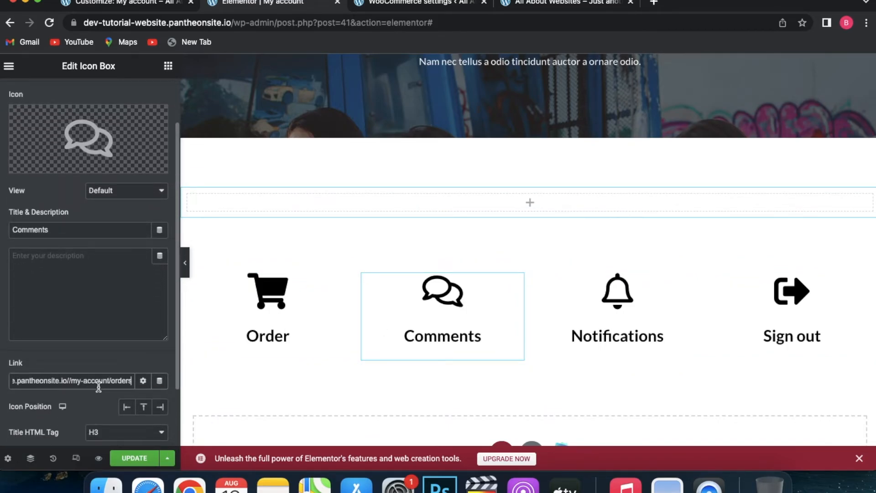
pyautogui.press('BackSpace')
pyautogui.press('BackSpace')
pyautogui.press('BackSpace')
pyautogui.press('BackSpace')
pyautogui.press('BackSpace')
pyautogui.press('BackSpace')
pyautogui.write('co')
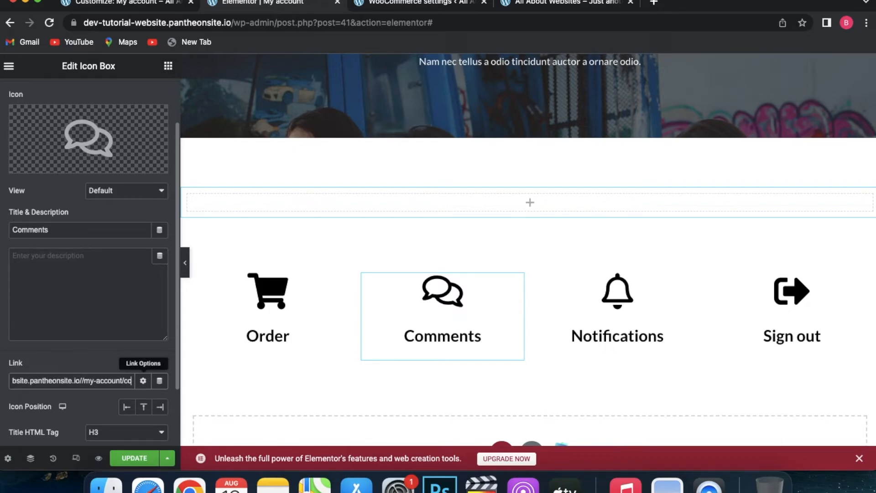
pyautogui.write('mm')
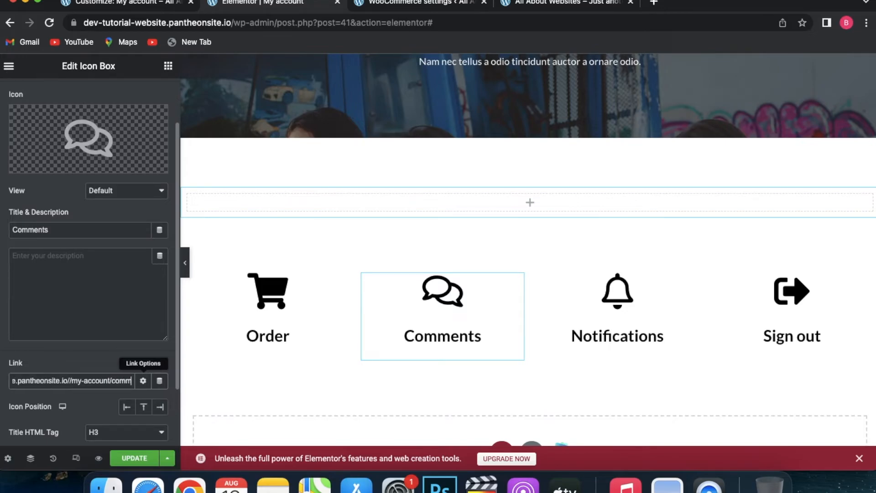
pyautogui.write('ents')
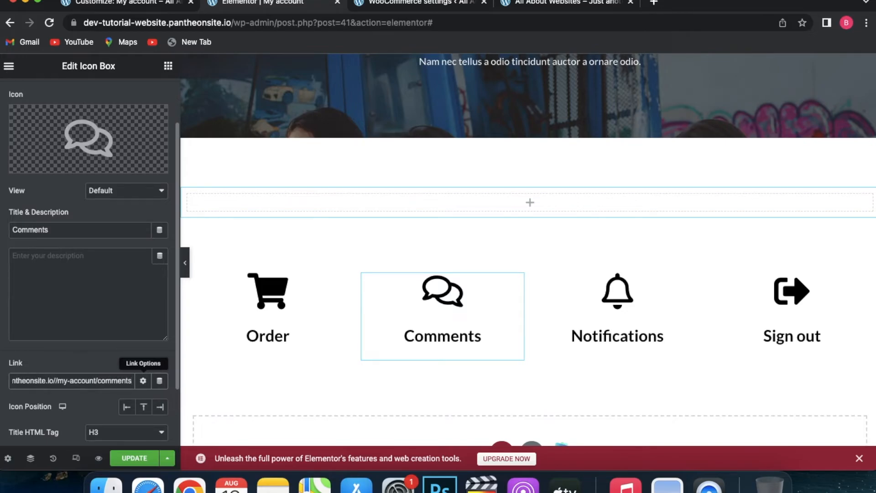
pyautogui.click(611, 313)
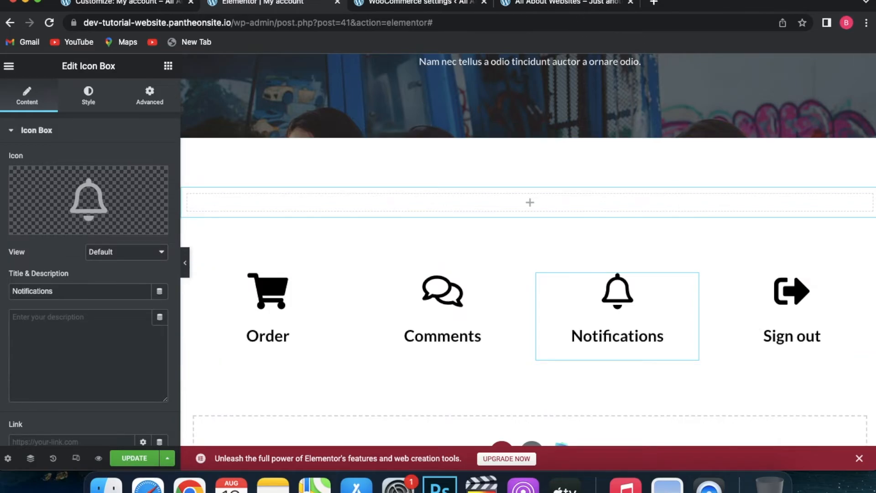
# Switch to the WordPress admin page and visit the All About Websites front end
pyautogui.click(574, 4)
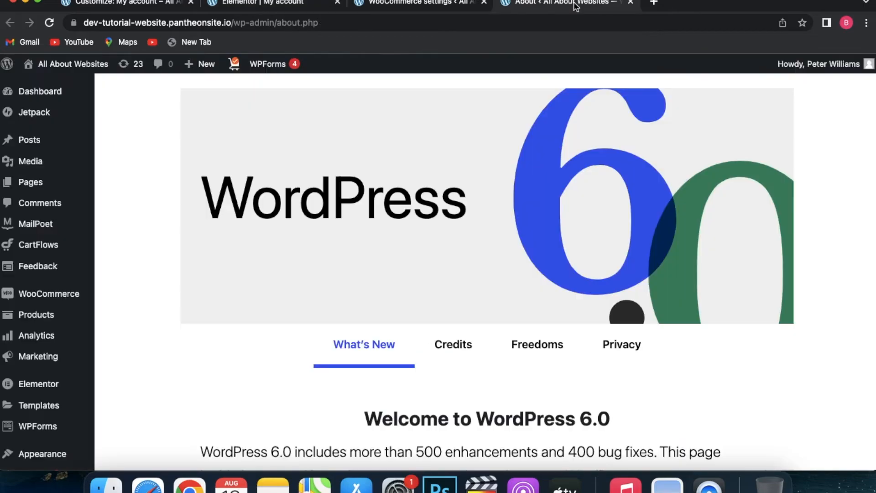
pyautogui.moveTo(63, 69)
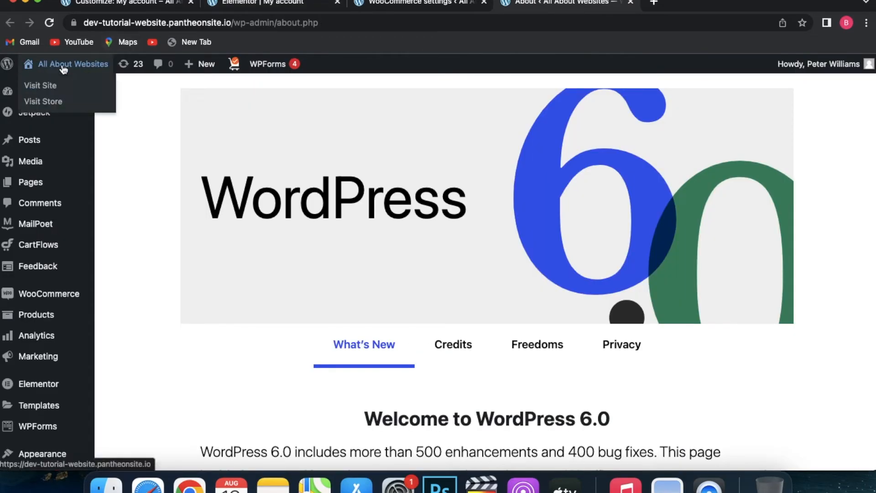
pyautogui.click(37, 83)
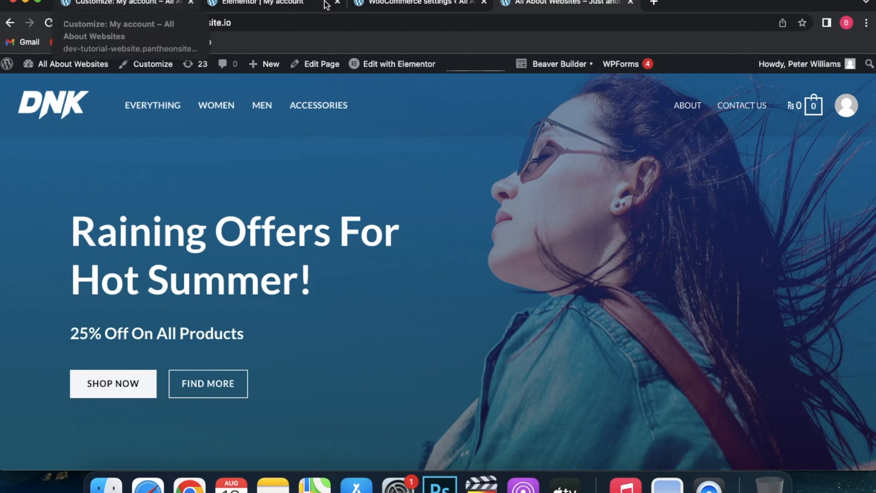
# Check the endpoint names in the WooCommerce advanced settings and return to the Elementor My account page
pyautogui.click(398, 9)
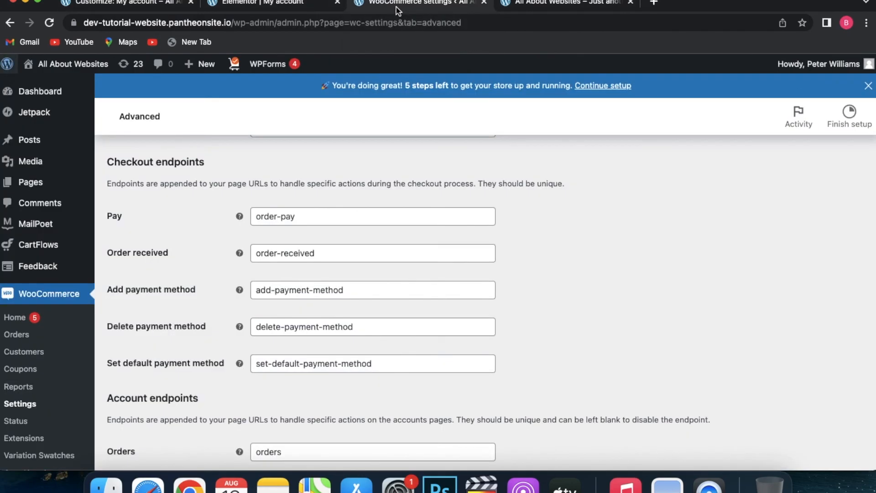
pyautogui.click(300, 10)
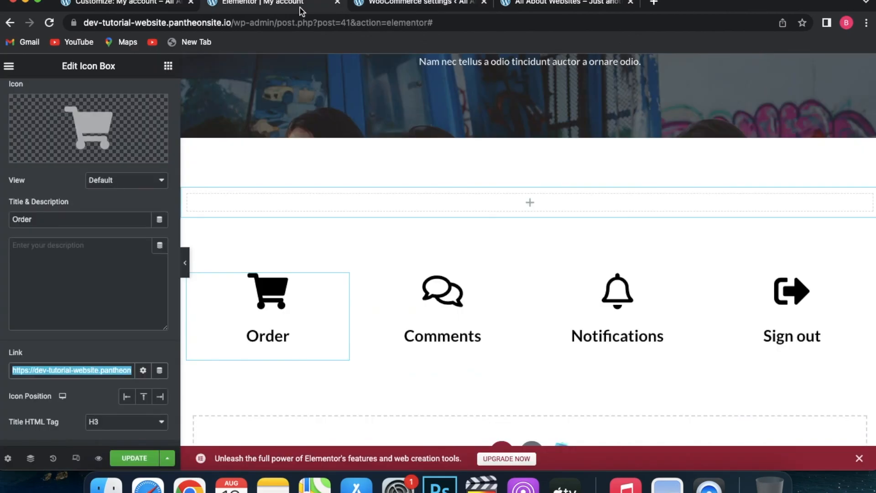